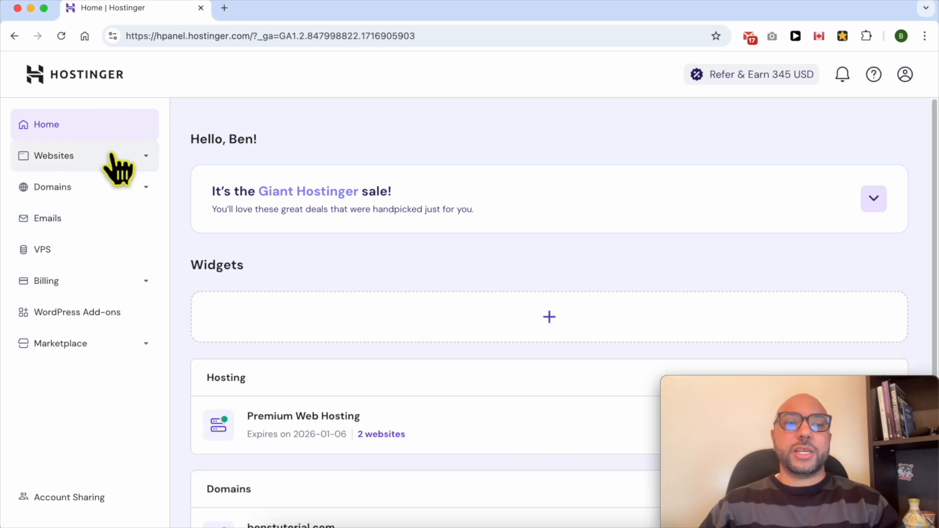
# - Go to the websites list and open benstutorial.com in the website editor
pyautogui.click(113, 157)
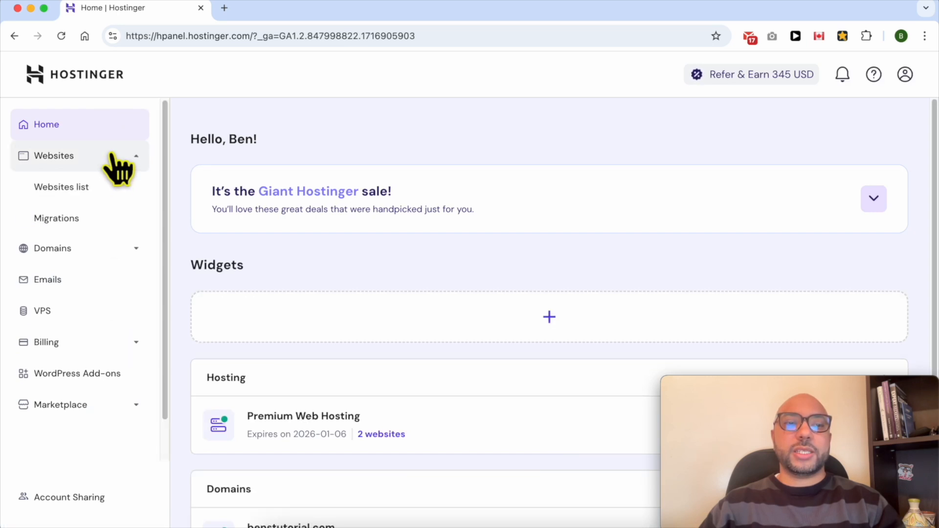
pyautogui.click(112, 203)
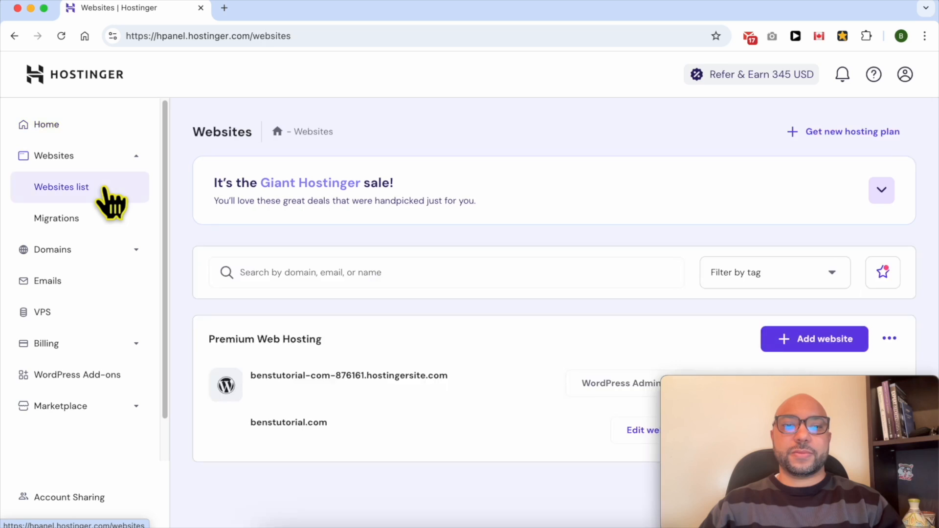
pyautogui.moveTo(805, 387); pyautogui.dragTo(807, 15)
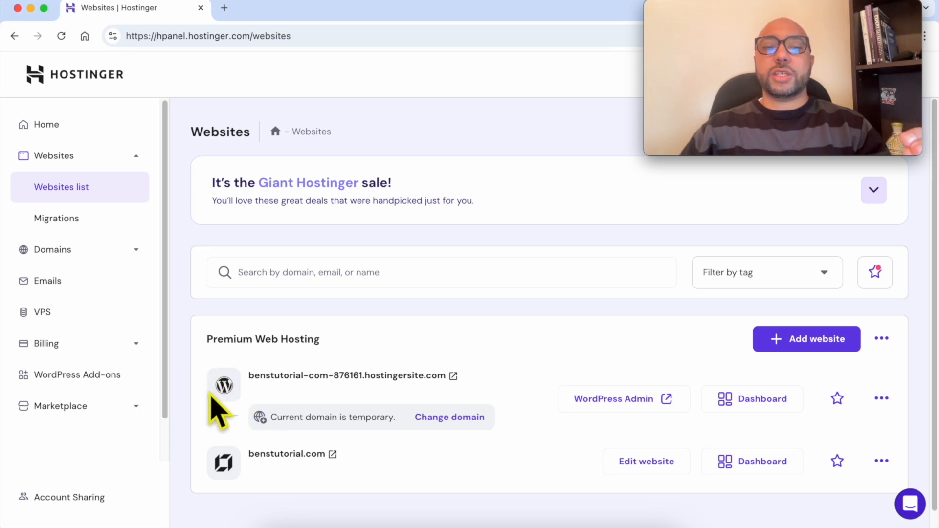
pyautogui.tripleClick(498, 380)
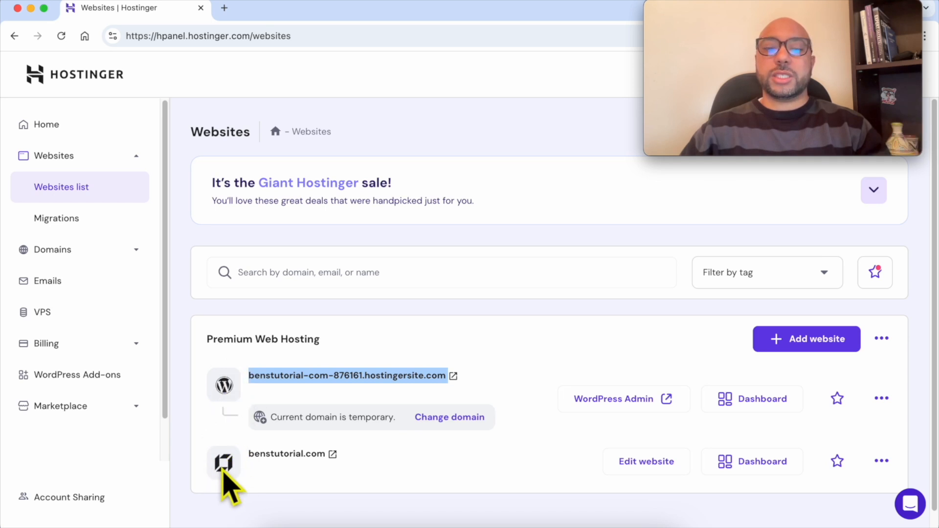
pyautogui.click(429, 473)
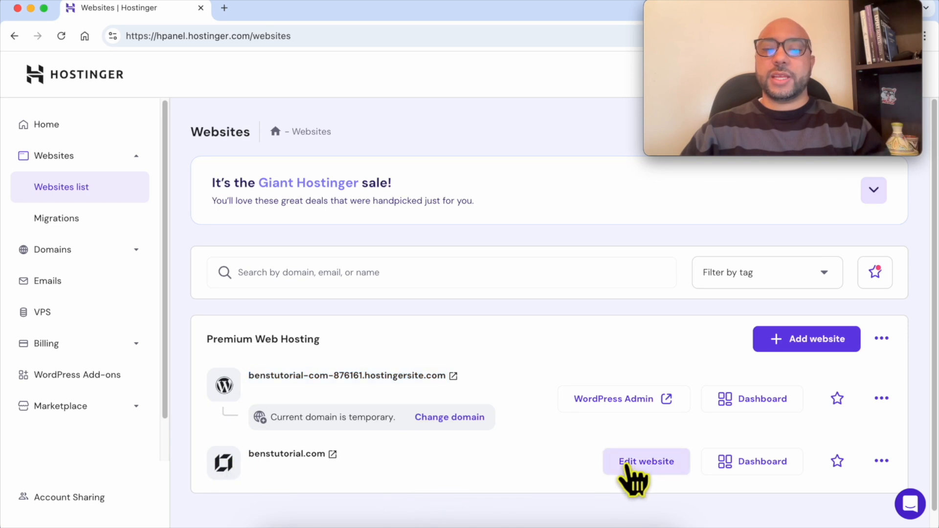
pyautogui.click(657, 467)
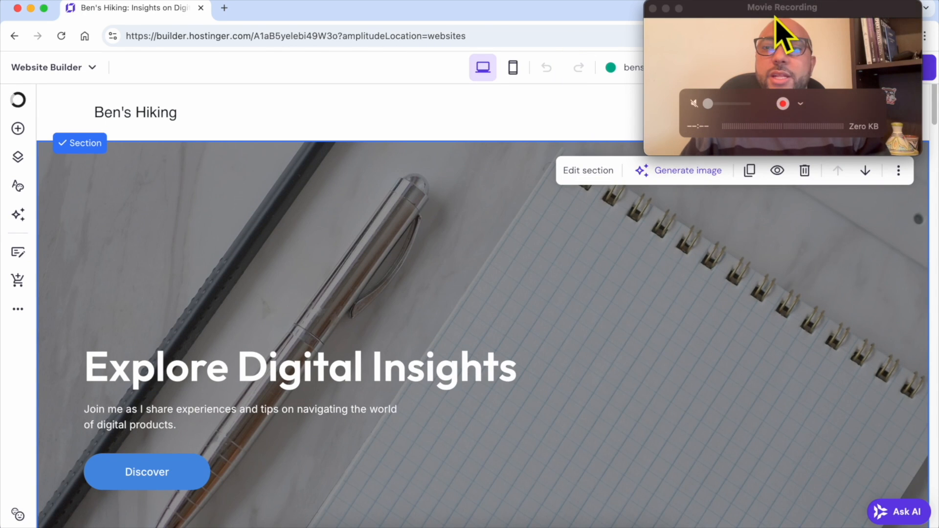
pyautogui.moveTo(775, 18); pyautogui.dragTo(442, 394)
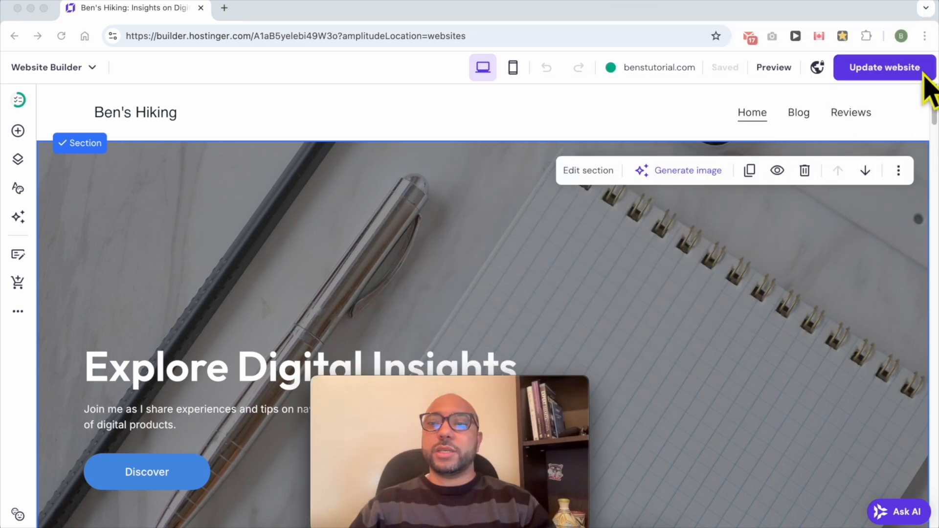
# - Publish the website changes and view the live benstutorial.com site
pyautogui.click(883, 73)
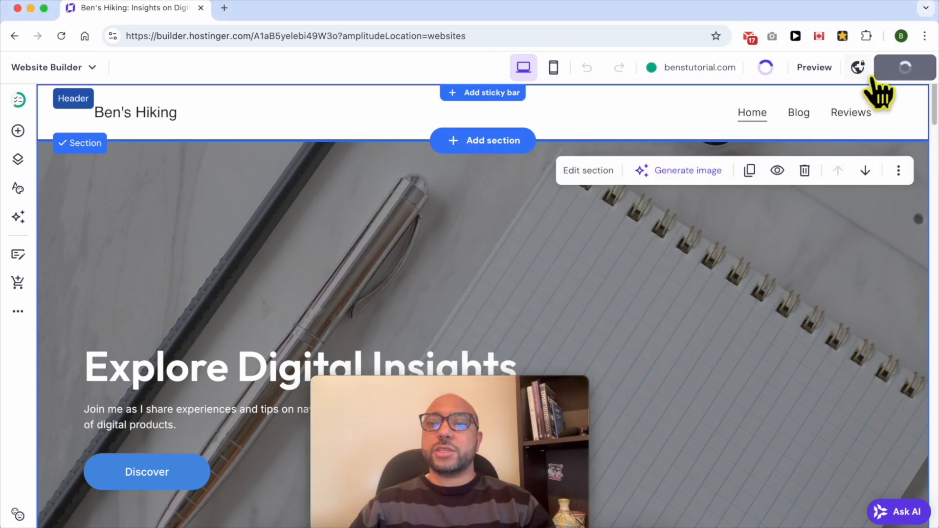
pyautogui.moveTo(729, 80)
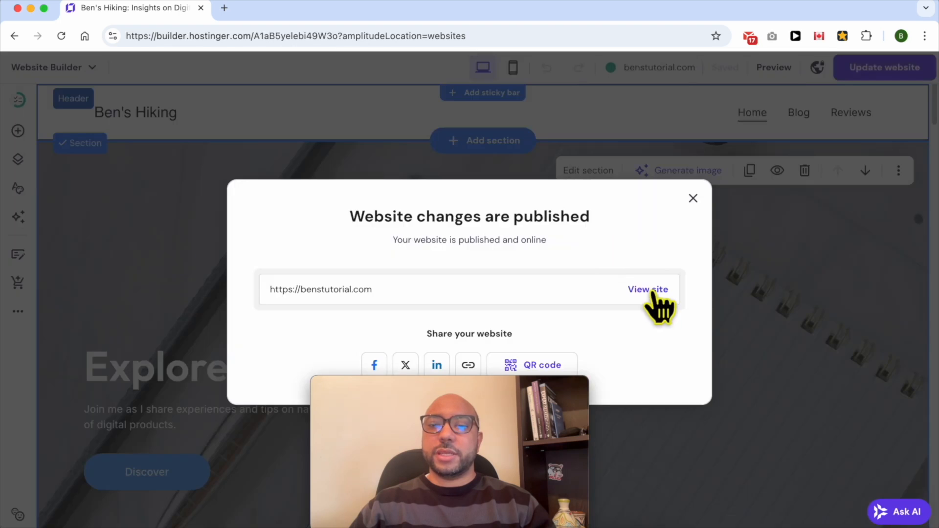
pyautogui.click(652, 290)
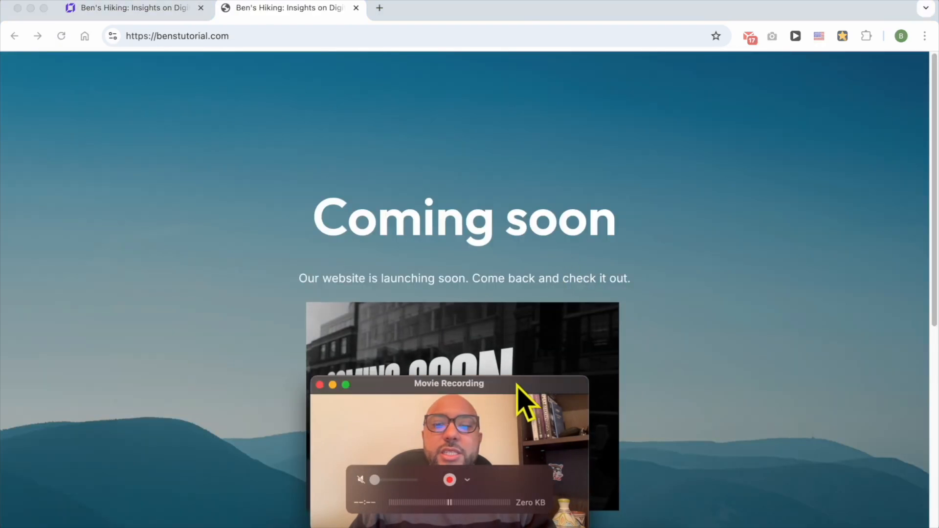
pyautogui.moveTo(520, 384); pyautogui.dragTo(207, 388)
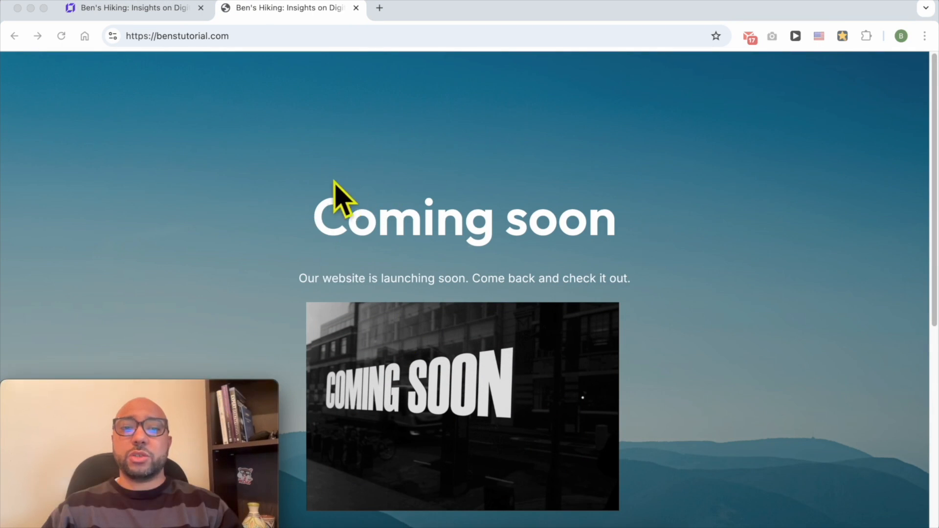
# - Check the Coming soon mode setting in the builder against the live site's page
pyautogui.click(131, 8)
pyautogui.click(817, 68)
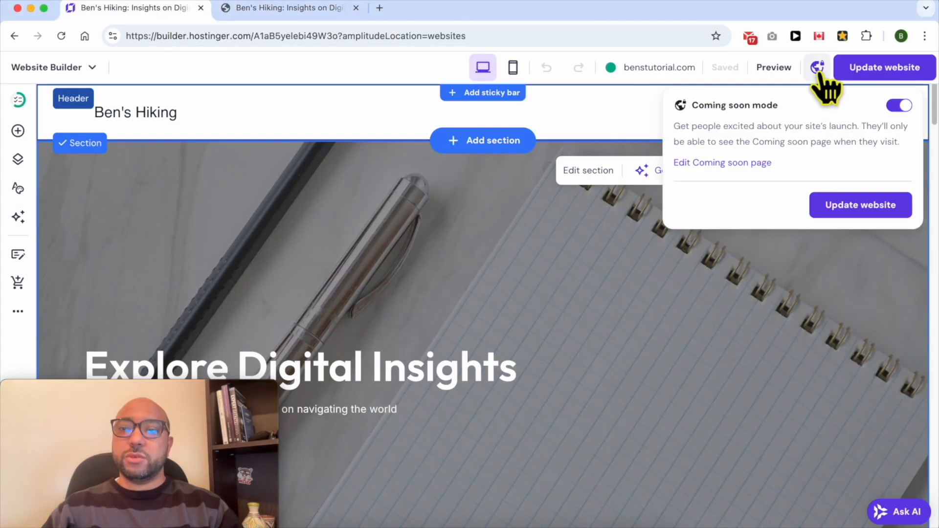
pyautogui.moveTo(224, 409); pyautogui.dragTo(648, 406)
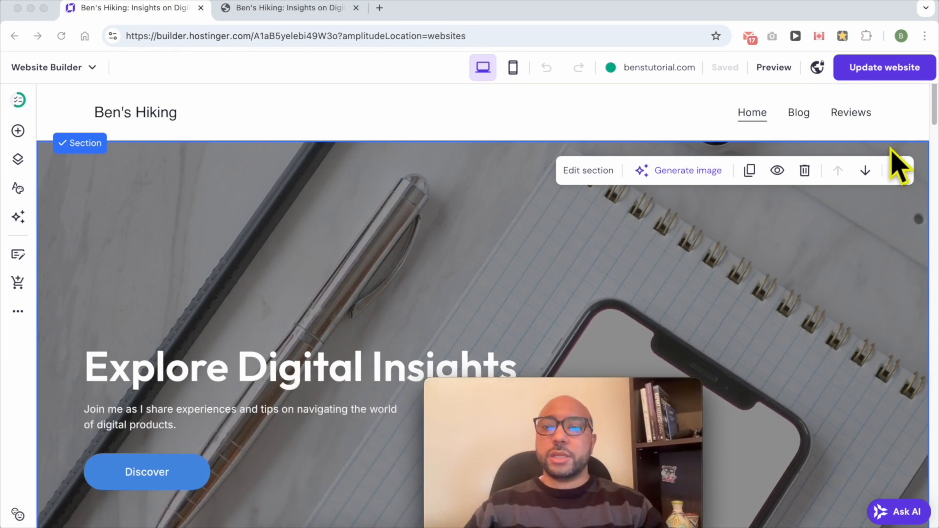
pyautogui.click(818, 68)
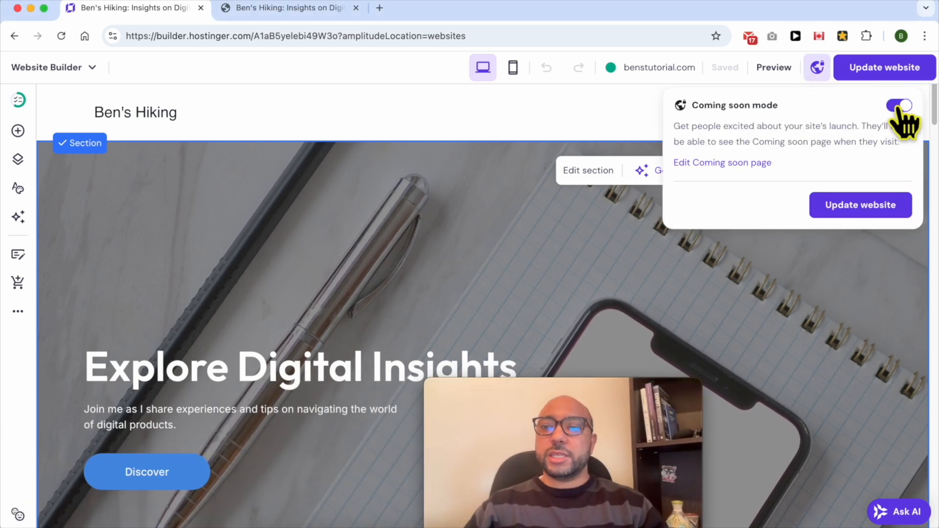
pyautogui.click(338, 9)
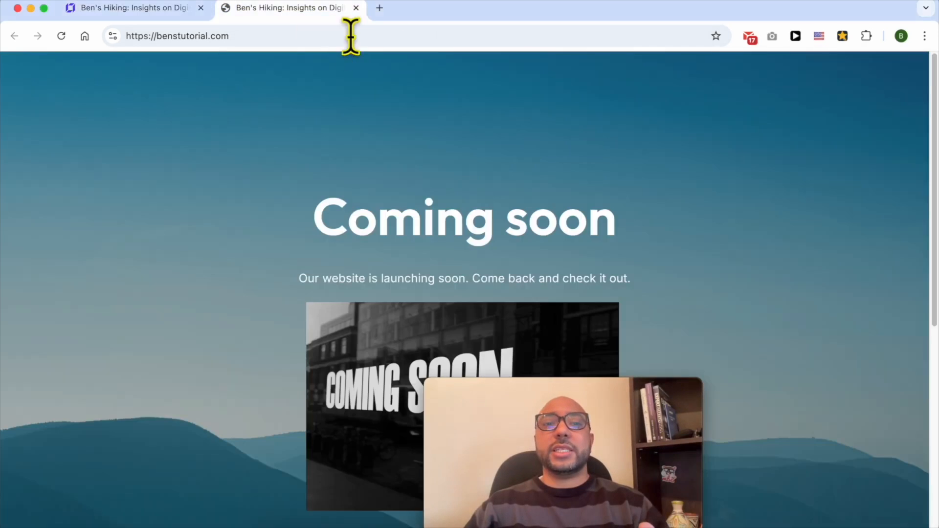
pyautogui.click(147, 10)
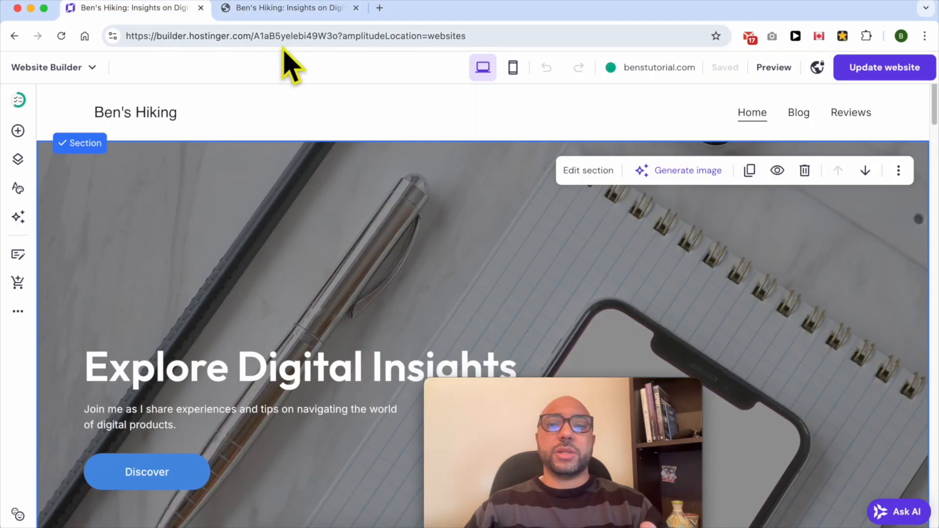
# - Open the Coming soon page for editing from the Coming soon mode settings
pyautogui.click(817, 67)
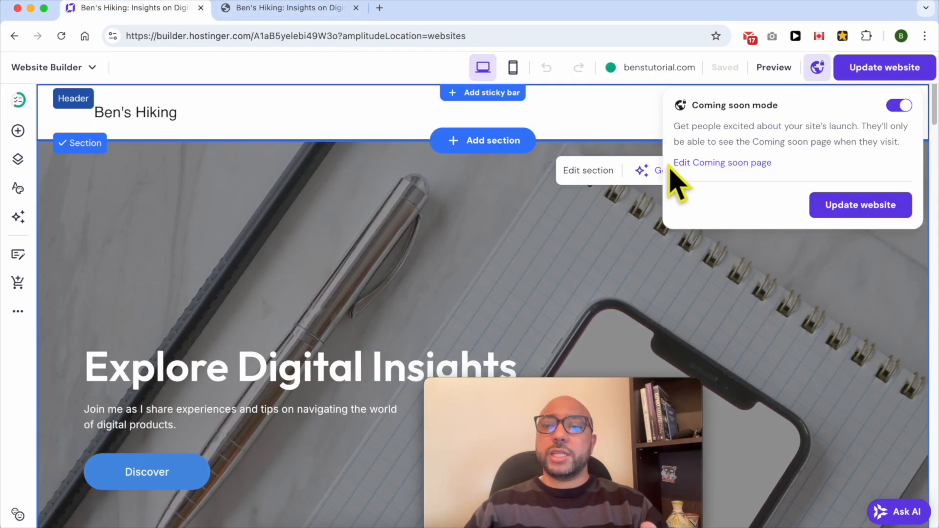
pyautogui.moveTo(673, 163); pyautogui.dragTo(773, 166)
pyautogui.click(741, 164)
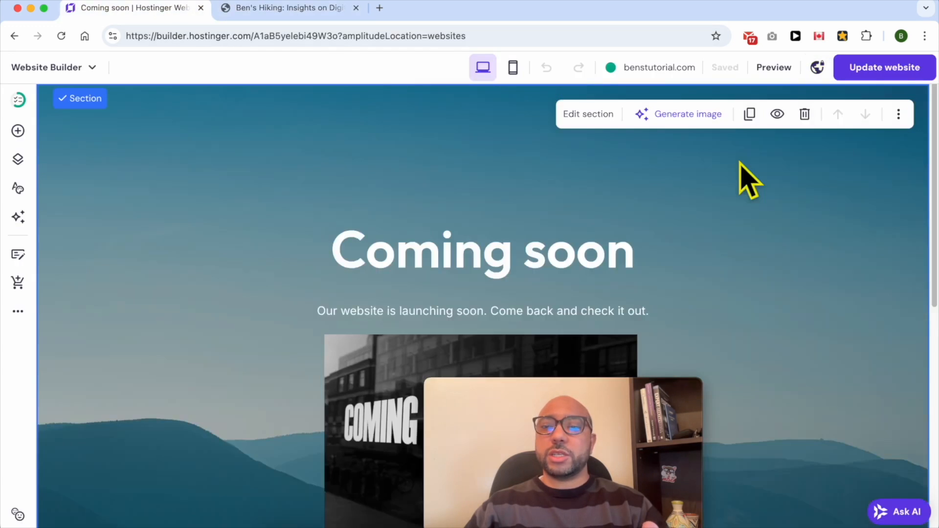
pyautogui.moveTo(624, 396); pyautogui.dragTo(871, 397)
pyautogui.click(682, 235)
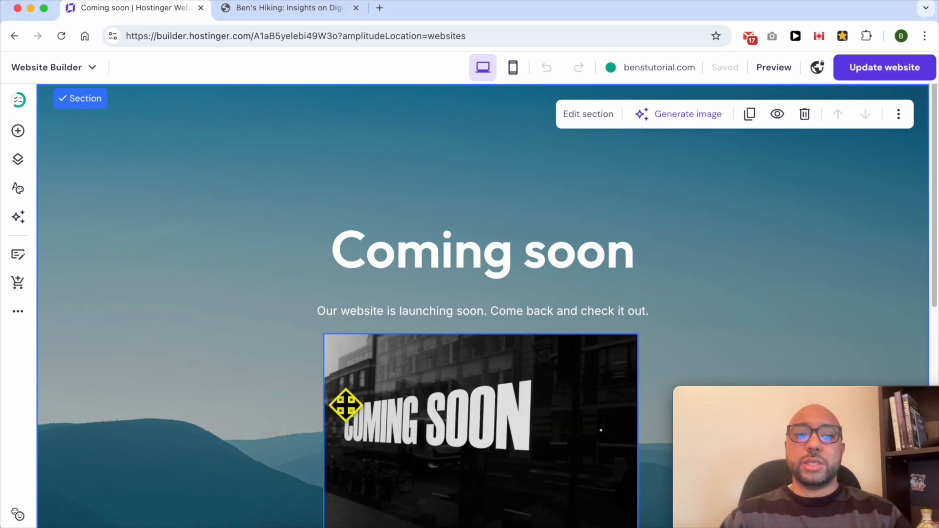
# - Replace all text in the "Coming soon" text box with the copied "The Wait is Almost Over..." launch text
pyautogui.doubleClick(459, 251)
pyautogui.press('super+a')
pyautogui.rightClick(459, 252)
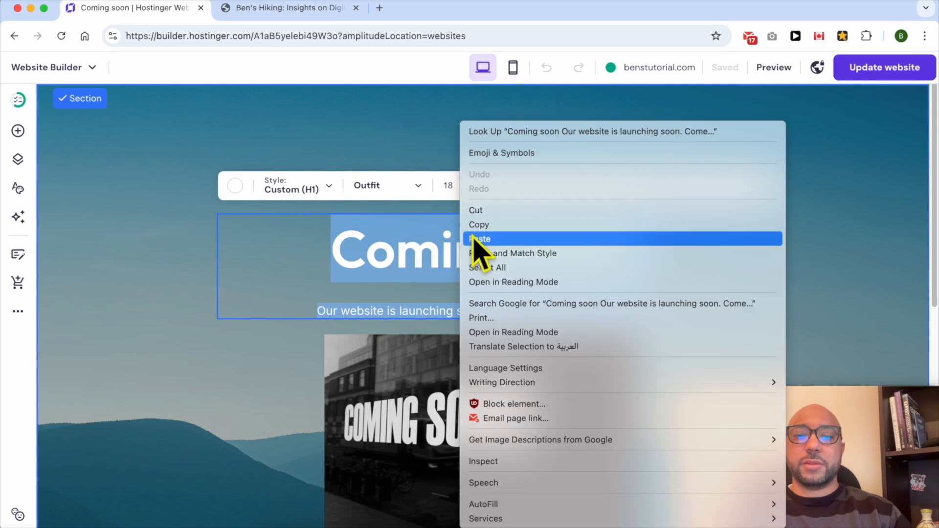
pyautogui.click(474, 237)
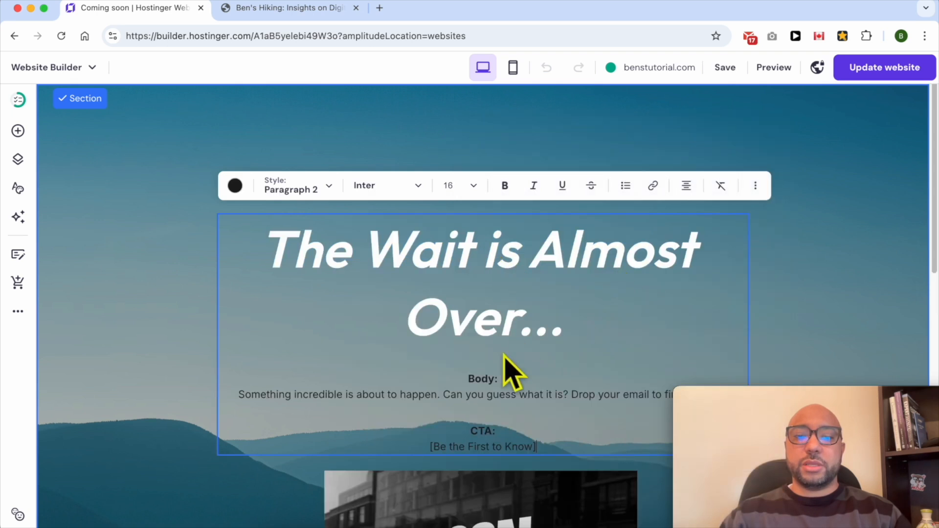
# - Apply the Heading 2 text style to the "The Wait is Almost Over..." title
pyautogui.moveTo(280, 251); pyautogui.dragTo(300, 248)
pyautogui.click(584, 304)
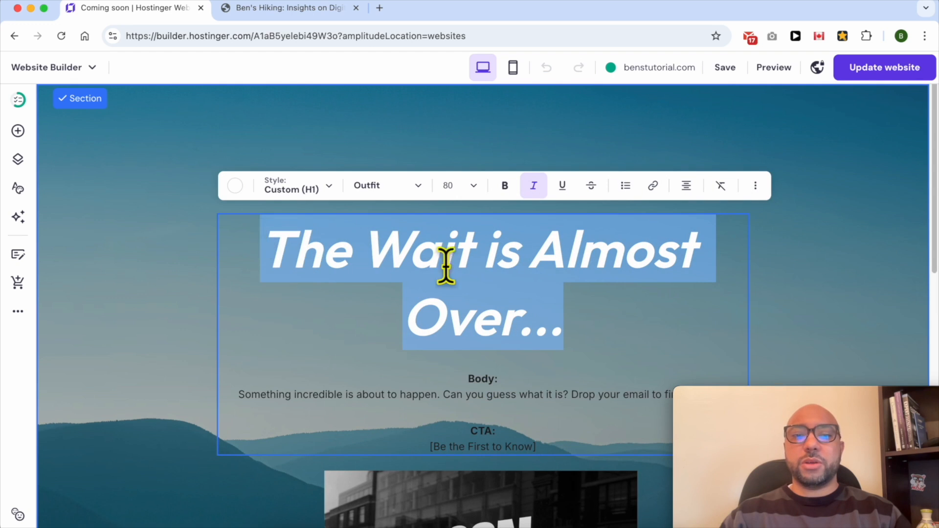
pyautogui.click(453, 250)
pyautogui.moveTo(634, 317); pyautogui.dragTo(248, 241)
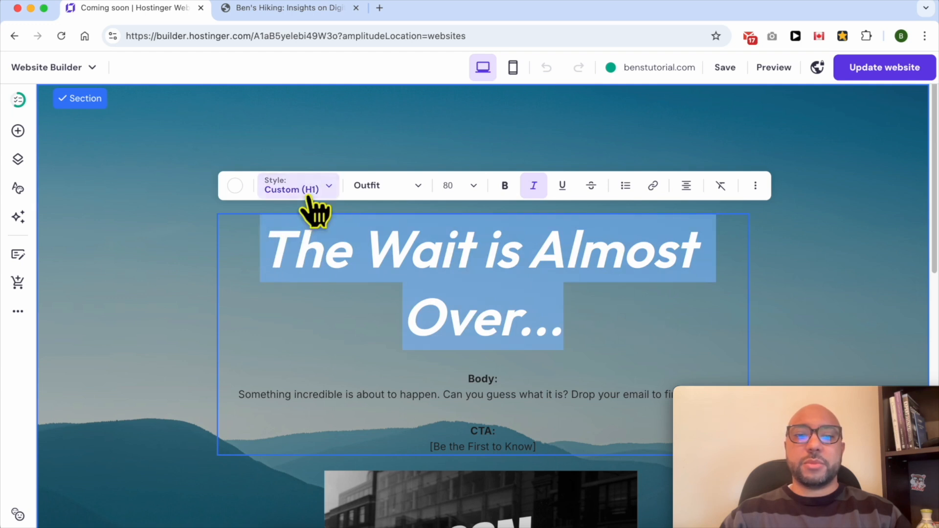
pyautogui.click(324, 196)
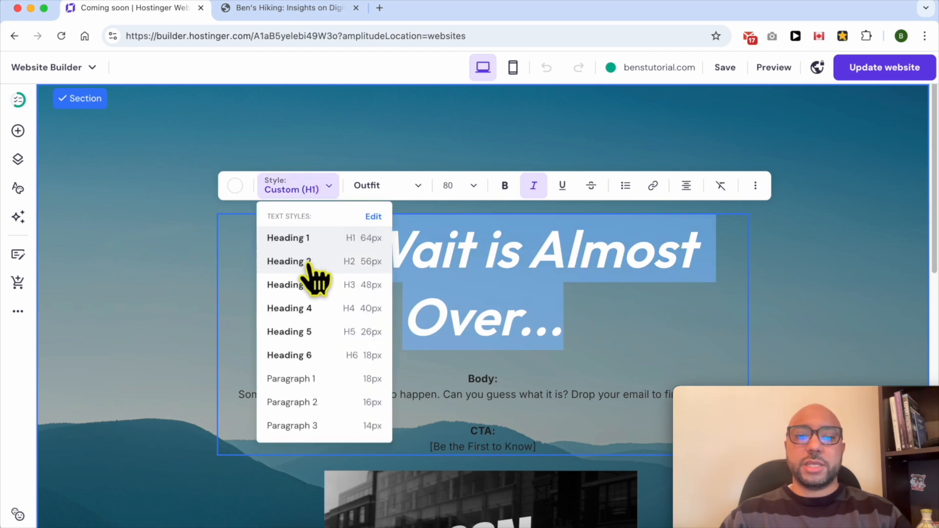
pyautogui.click(308, 264)
# - Set the title's text color to white (#ffffff)
pyautogui.tripleClick(384, 247)
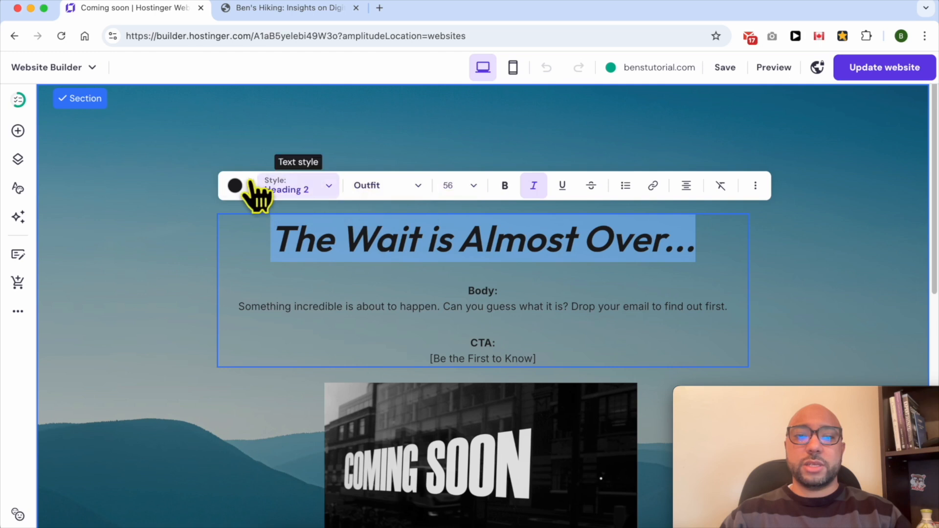
pyautogui.click(236, 187)
pyautogui.click(239, 241)
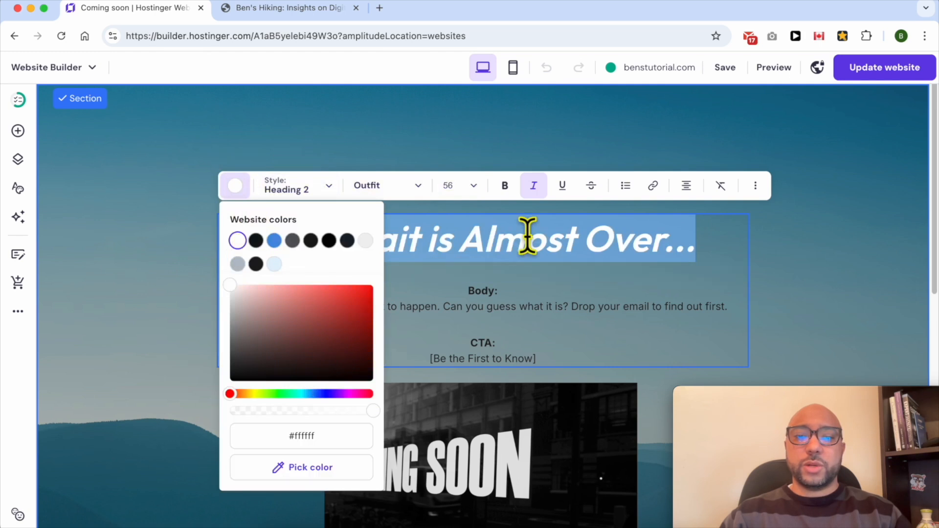
pyautogui.click(528, 236)
# - Set the body sentence "Something incredible is about to happen..." to white
pyautogui.tripleClick(522, 306)
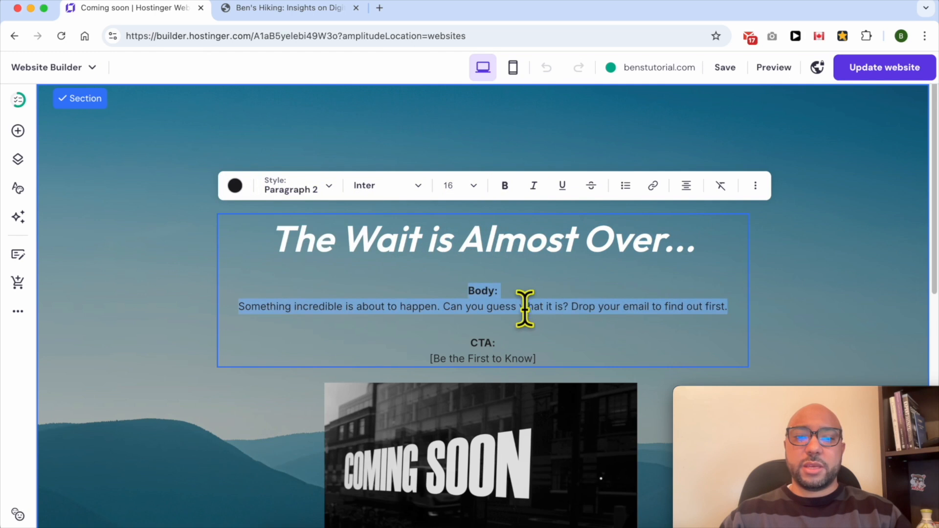
pyautogui.moveTo(727, 303); pyautogui.dragTo(244, 306)
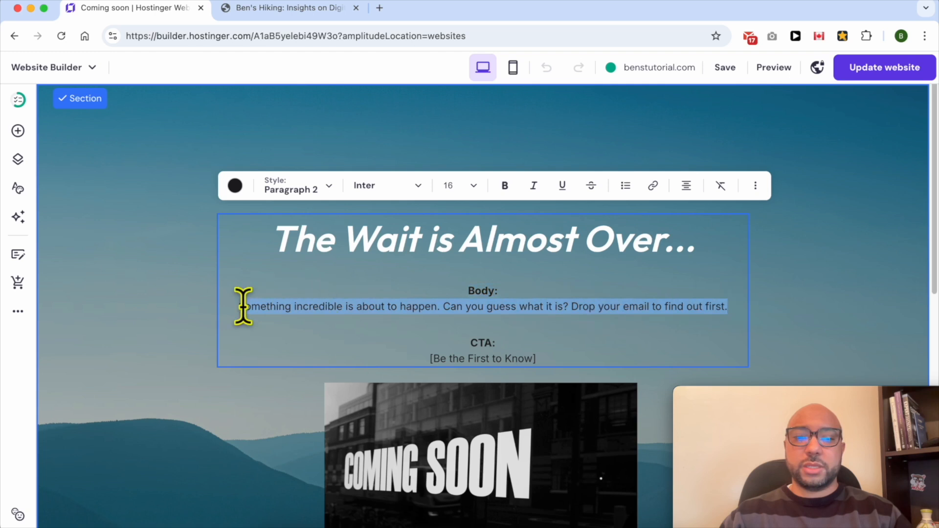
pyautogui.click(235, 185)
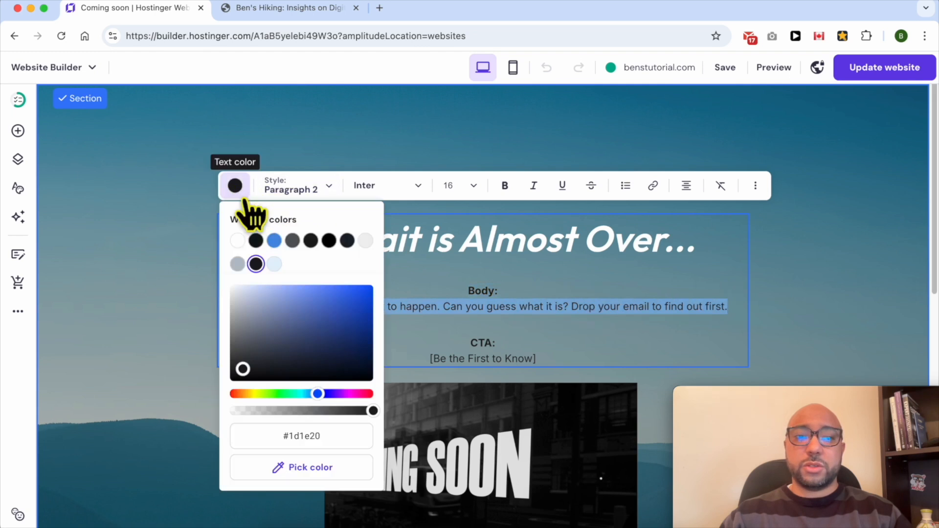
pyautogui.click(238, 240)
# - Try to delete the "Body:" label and the gap between the title and the body sentence
pyautogui.click(522, 295)
pyautogui.moveTo(522, 296); pyautogui.dragTo(434, 289)
pyautogui.press('BackSpace')
pyautogui.press('BackSpace')
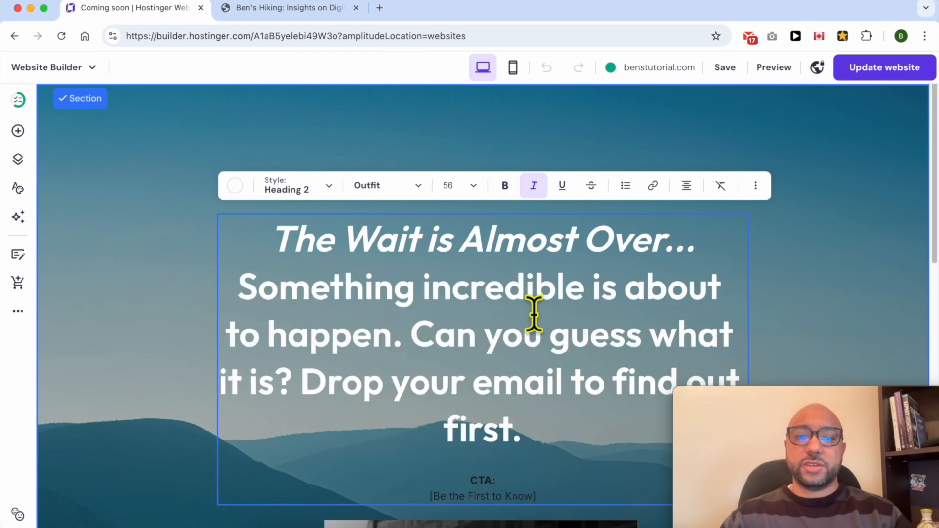
# - Try the Paragraph 1 style on the body sentence, and undo both that change and the "Body:" label deletion
pyautogui.tripleClick(531, 290)
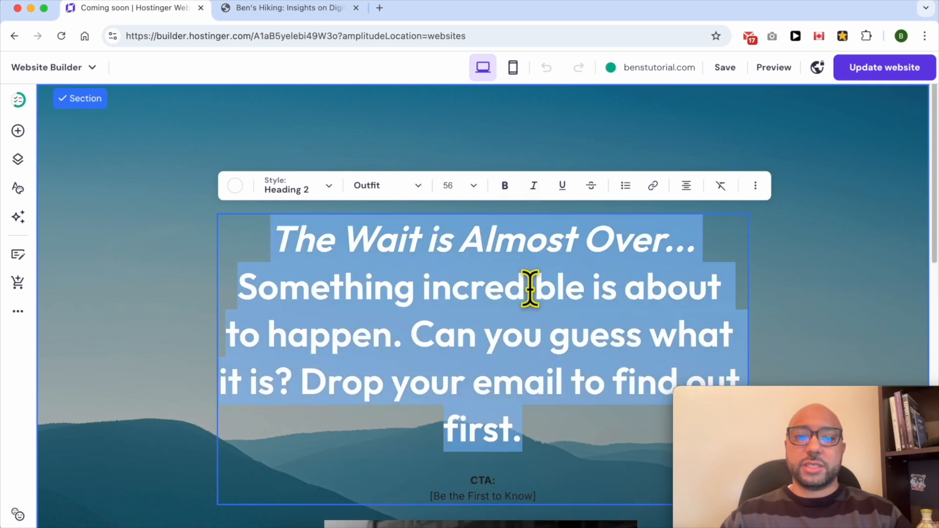
pyautogui.click(321, 191)
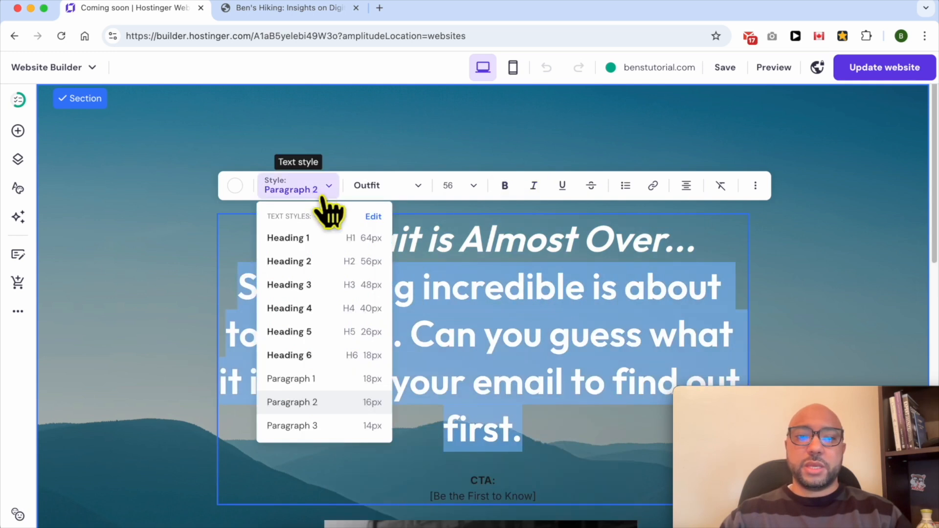
pyautogui.click(305, 381)
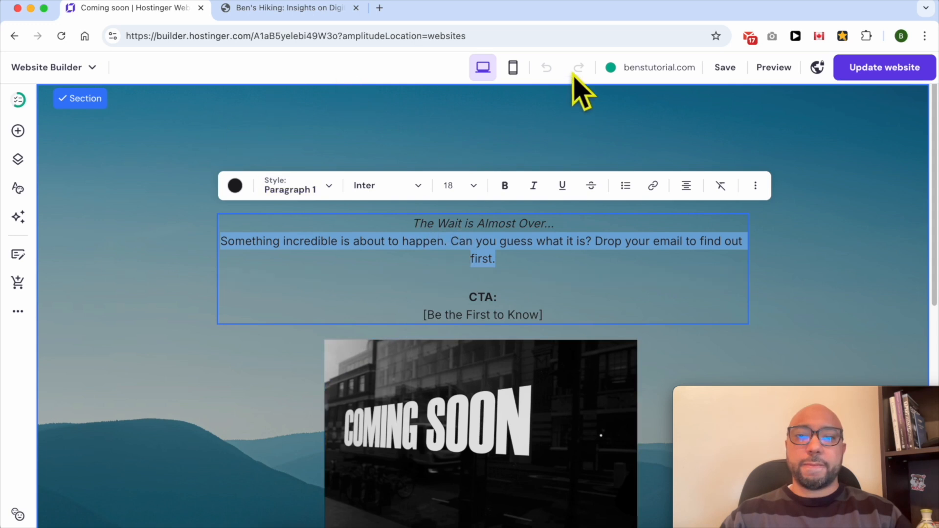
pyautogui.press('super+z')
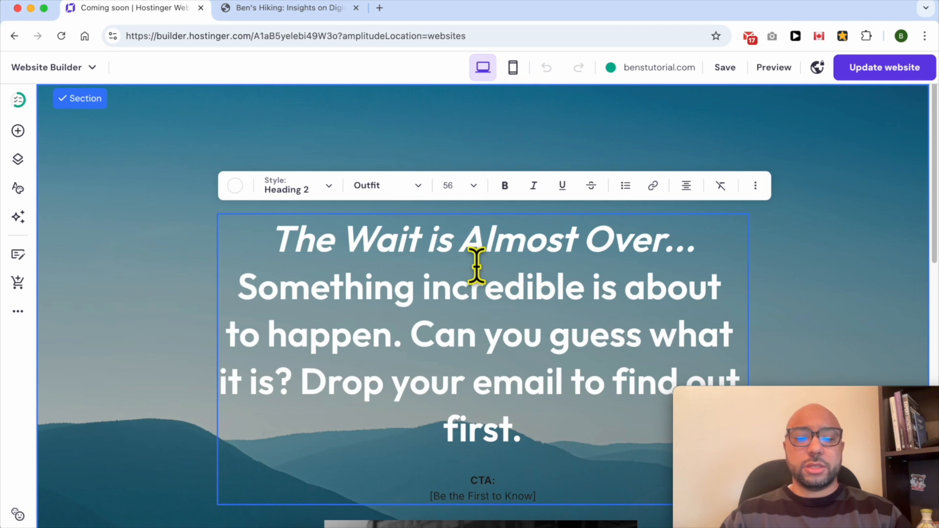
pyautogui.press('super+z')
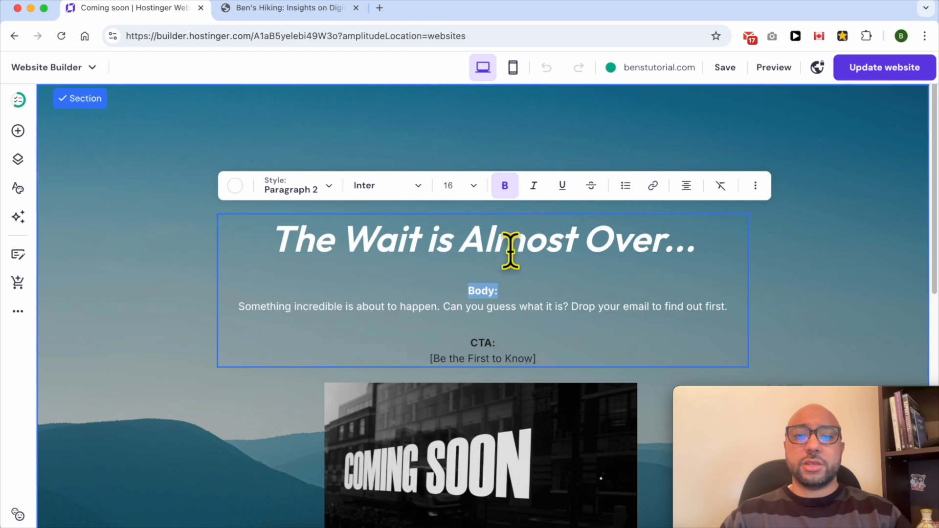
# - Delete the "Body:" label and its empty line between the title and the body sentence, keeping the sentence on its own line
pyautogui.click(524, 283)
pyautogui.click(524, 289)
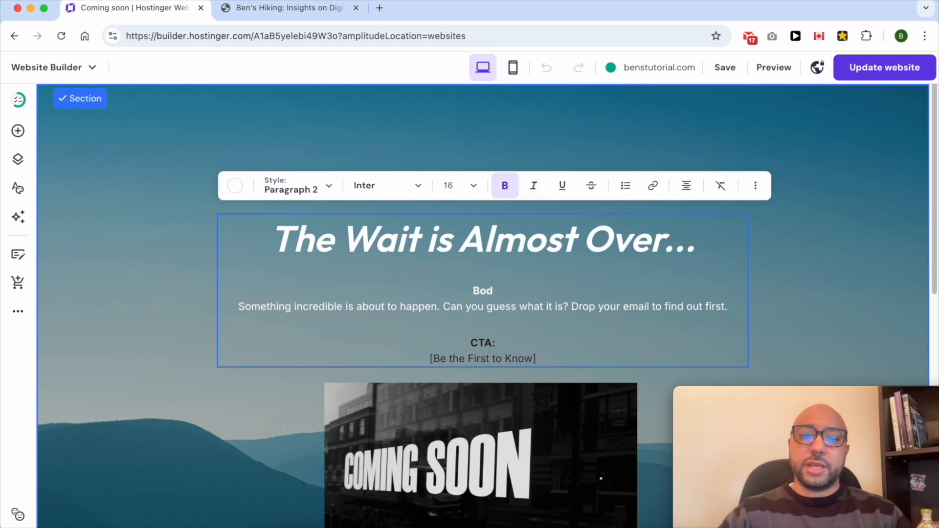
pyautogui.click(239, 306)
pyautogui.press('BackSpace')
pyautogui.press('BackSpace')
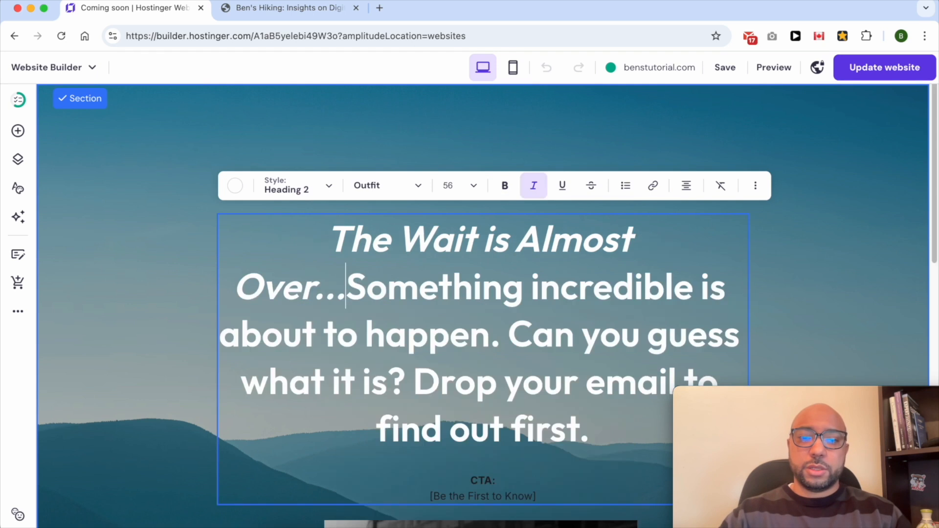
pyautogui.press('super+z')
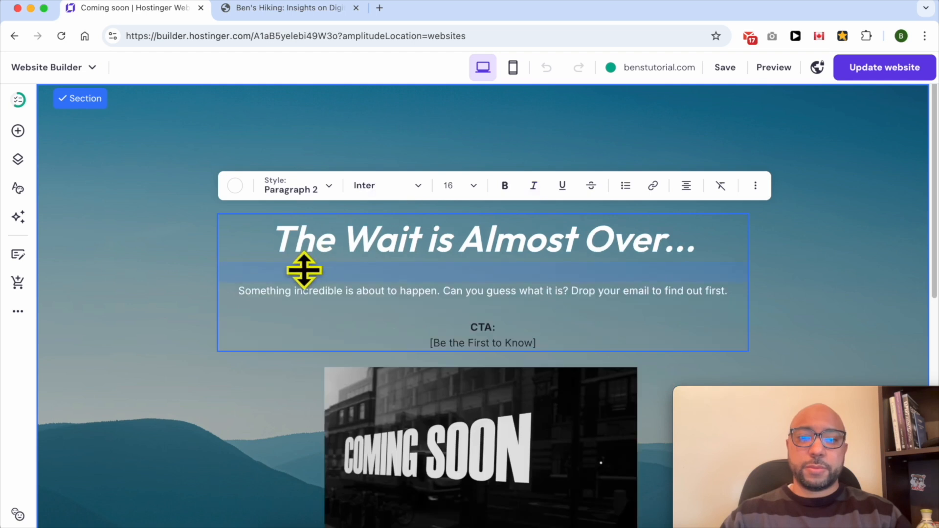
pyautogui.press('Left')
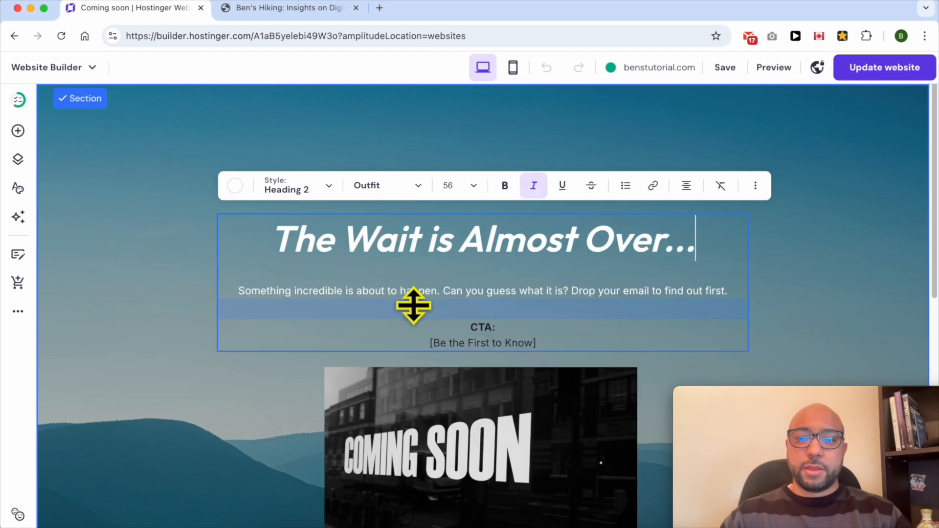
# - Delete the "CTA:" label and the square brackets around "Be the First to Know"
pyautogui.click(493, 308)
pyautogui.click(537, 341)
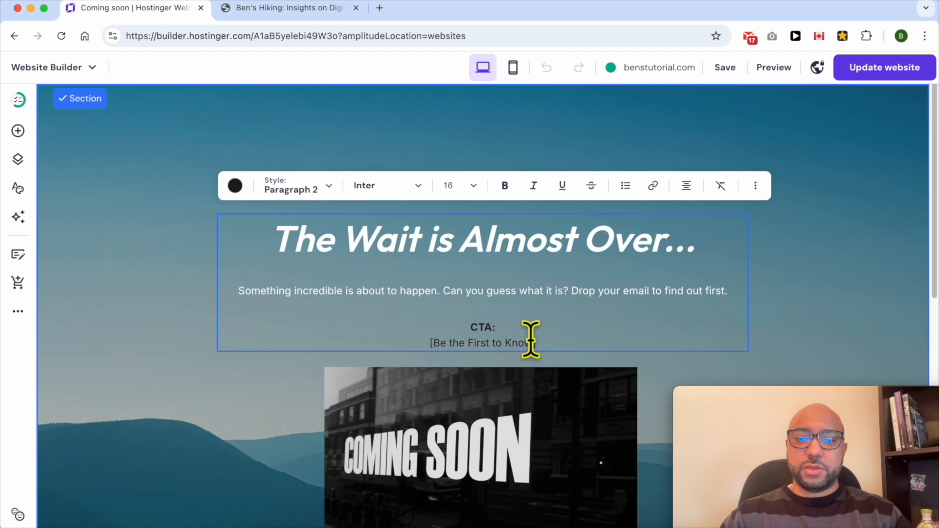
pyautogui.moveTo(531, 341); pyautogui.dragTo(453, 342)
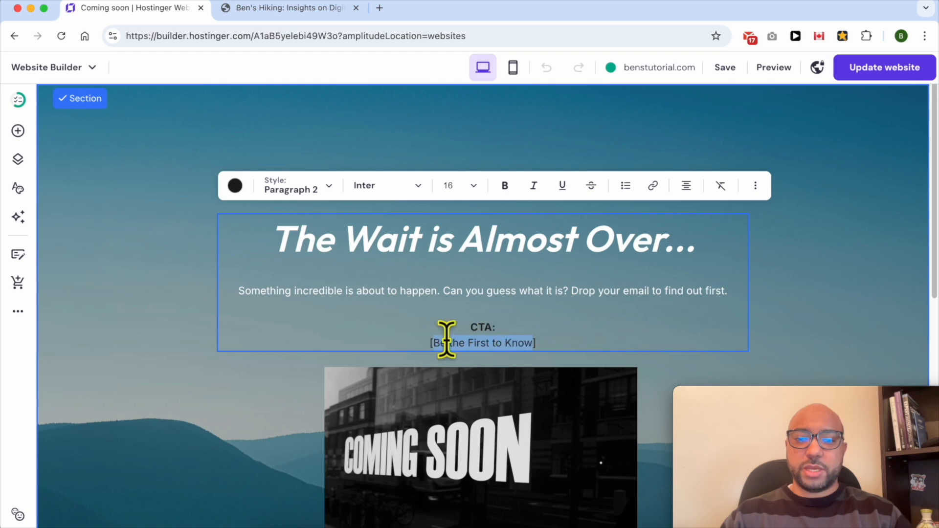
pyautogui.moveTo(518, 329); pyautogui.dragTo(445, 325)
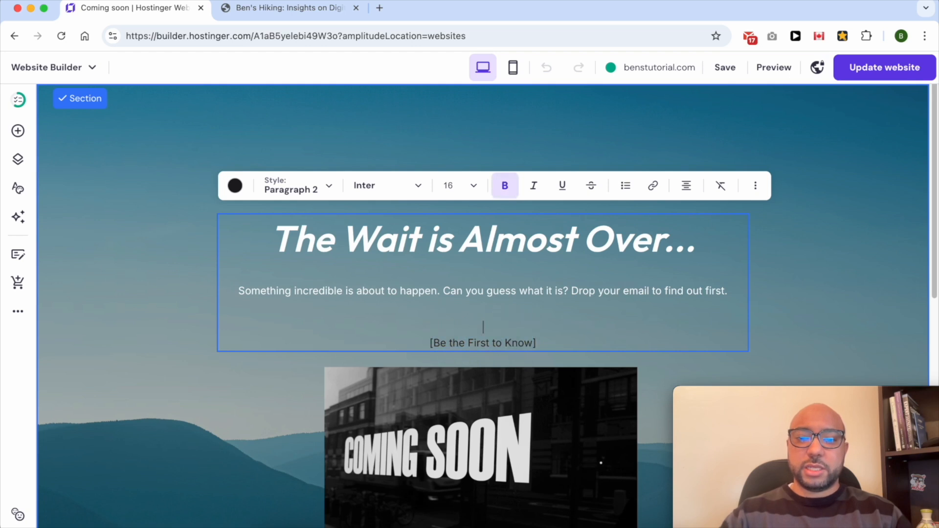
pyautogui.press('BackSpace')
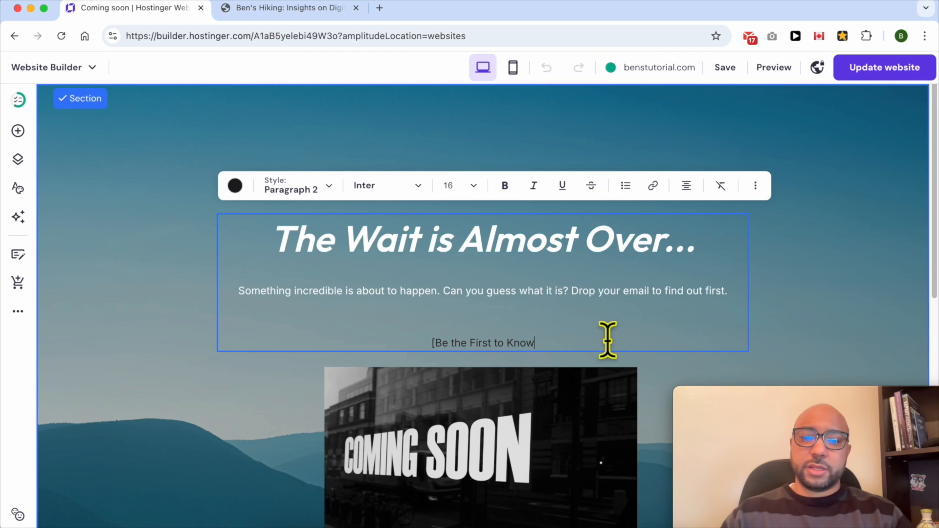
pyautogui.press('BackSpace')
# - Set the text color of "Be the First to Know" to white
pyautogui.hotkey('shift', 'End')
pyautogui.click(236, 186)
pyautogui.click(238, 240)
# - Remove the empty lines between the body sentence and "Be the First to Know"
pyautogui.click(524, 325)
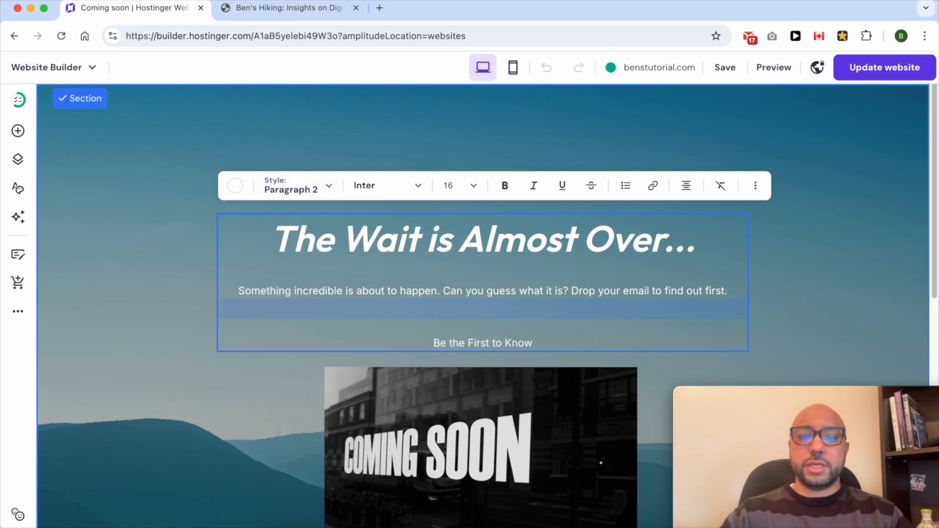
pyautogui.press('BackSpace')
pyautogui.moveTo(547, 303); pyautogui.dragTo(424, 309)
# - Delete the "COMING SOON" image beneath the text
pyautogui.click(436, 391)
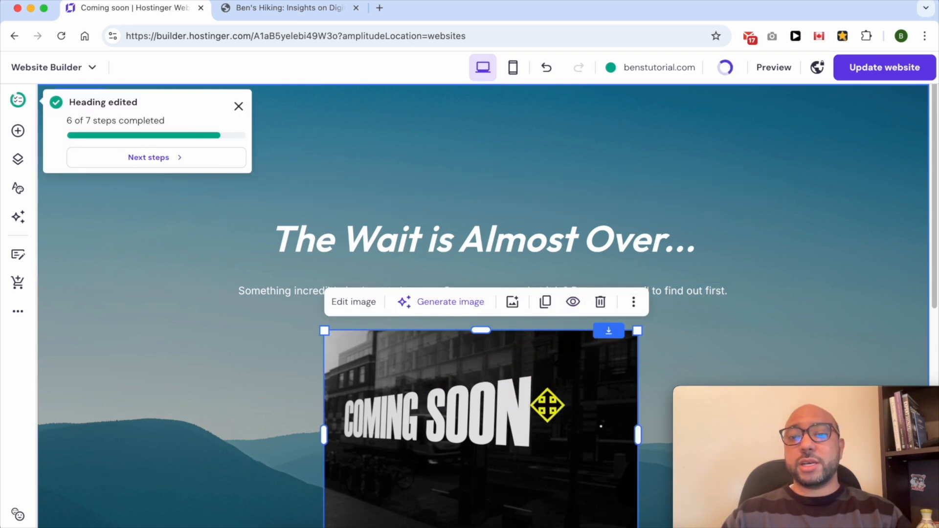
pyautogui.click(188, 282)
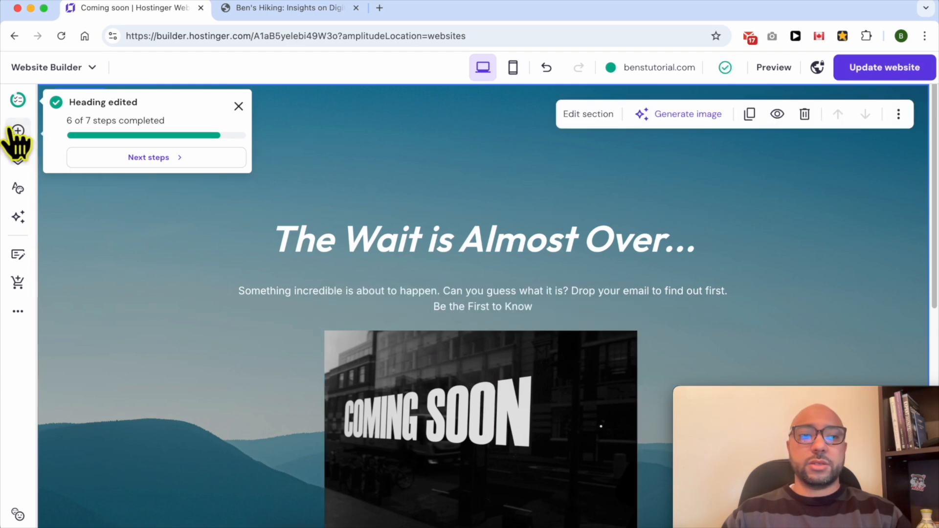
pyautogui.click(421, 372)
pyautogui.click(600, 302)
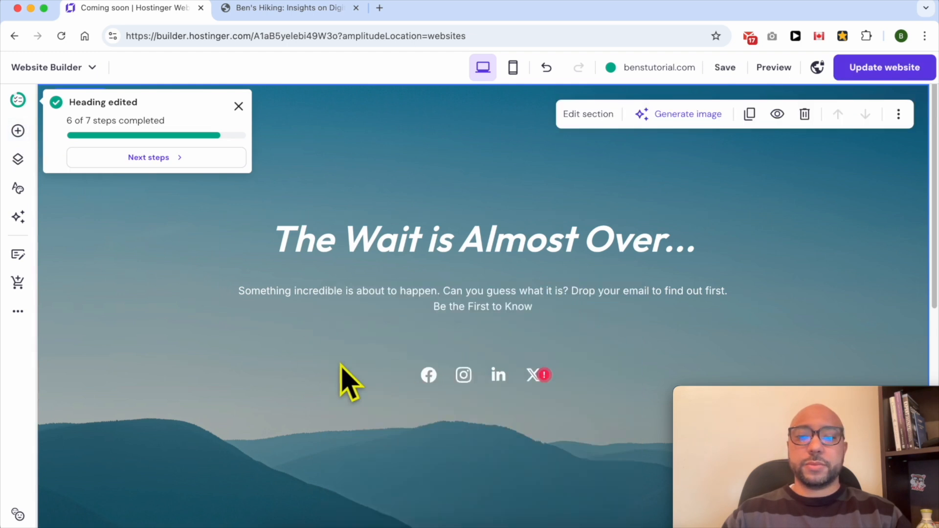
# - Add a new image element to the section below the text
pyautogui.click(18, 131)
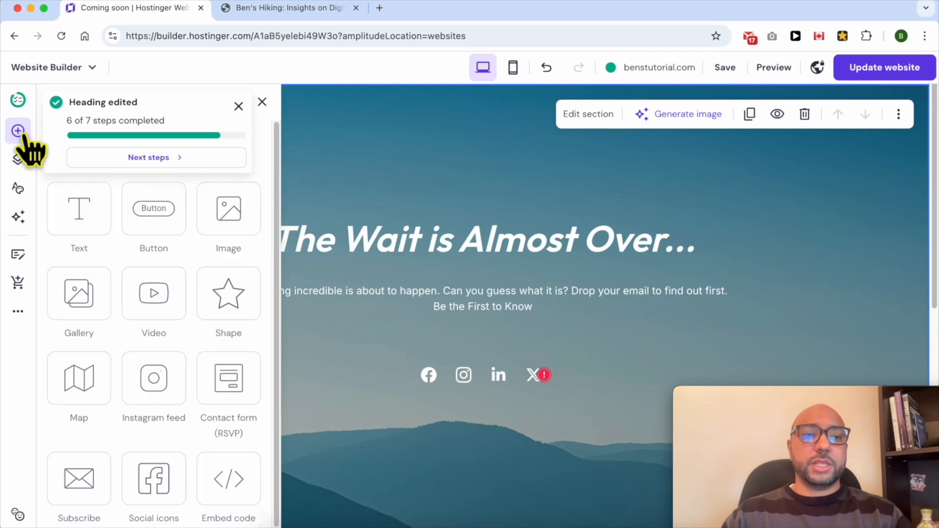
pyautogui.moveTo(214, 216); pyautogui.dragTo(511, 367)
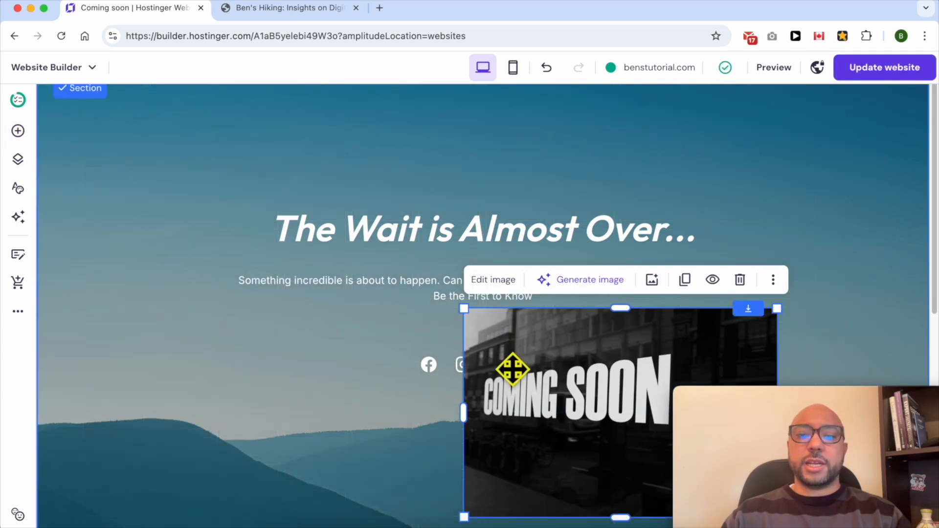
pyautogui.click(437, 369)
pyautogui.click(583, 365)
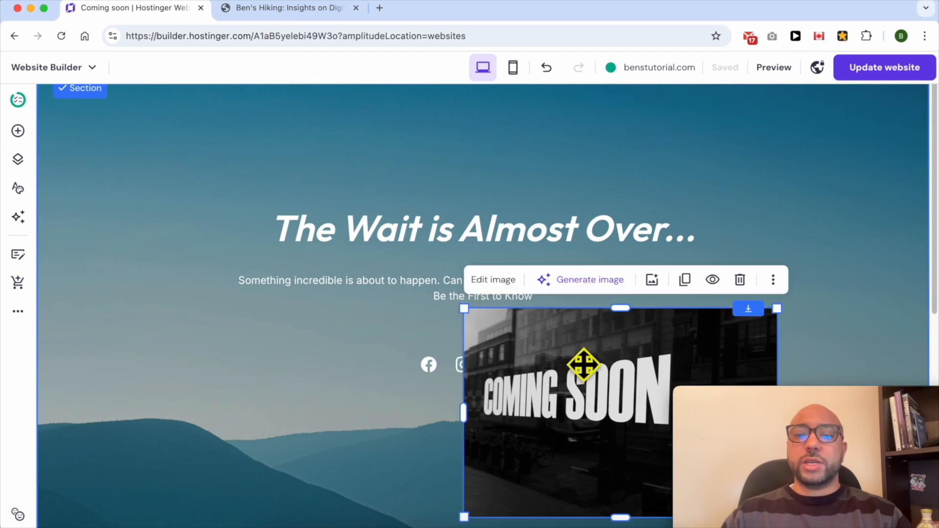
# - Examine the upload and free image options for replacing the new image, close the media library and delete the image
pyautogui.click(481, 282)
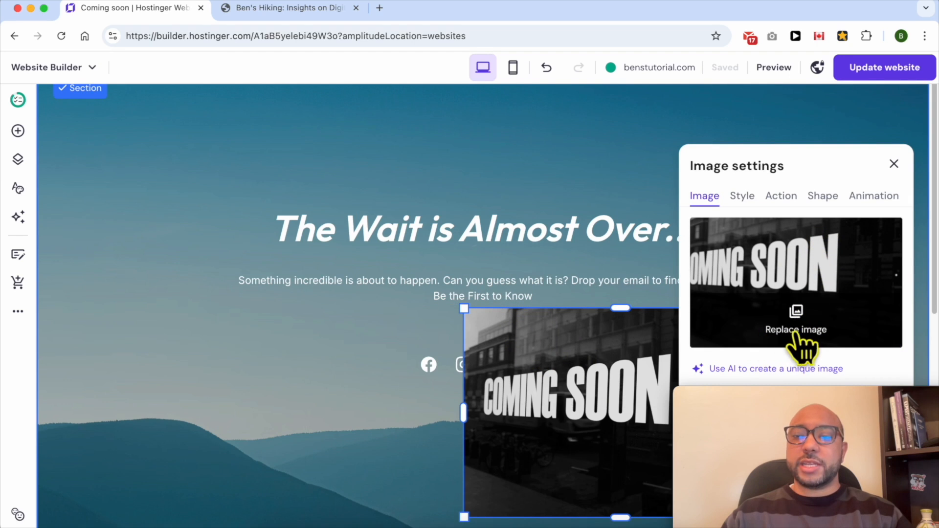
pyautogui.click(814, 345)
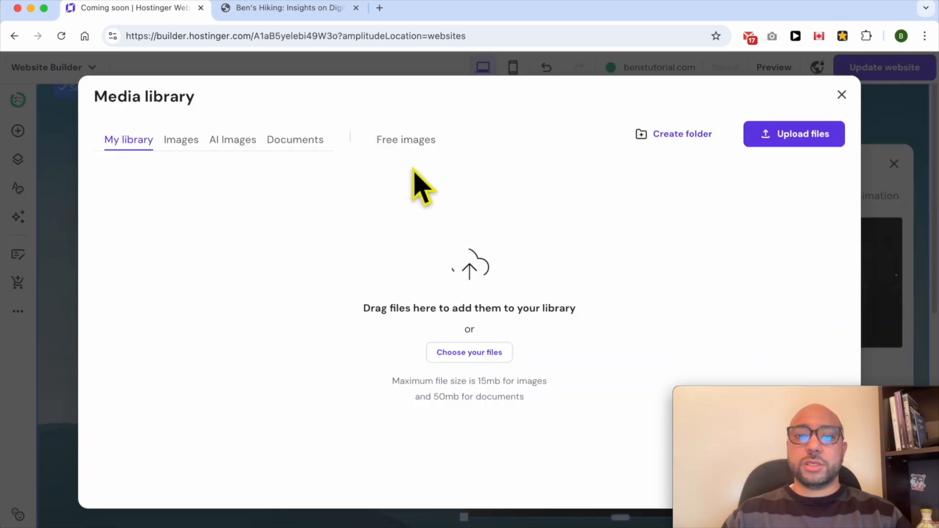
pyautogui.click(808, 138)
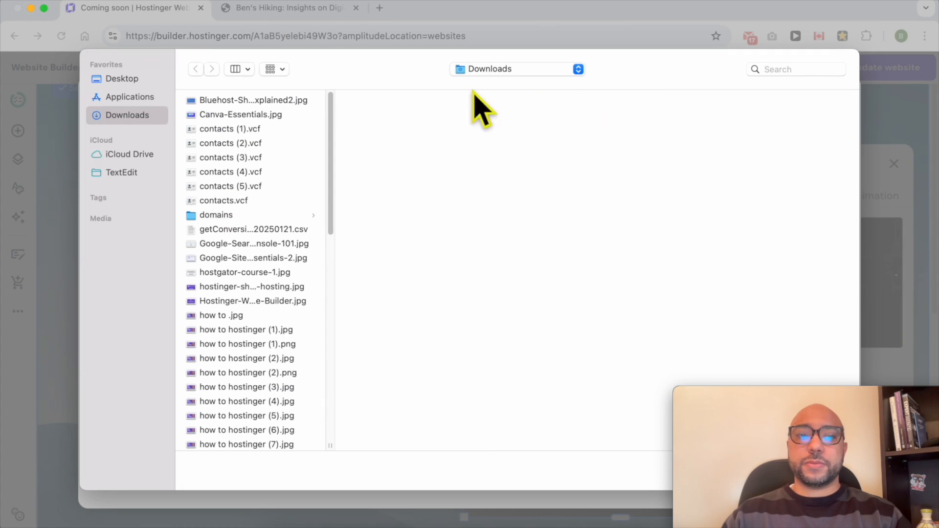
pyautogui.press('Escape')
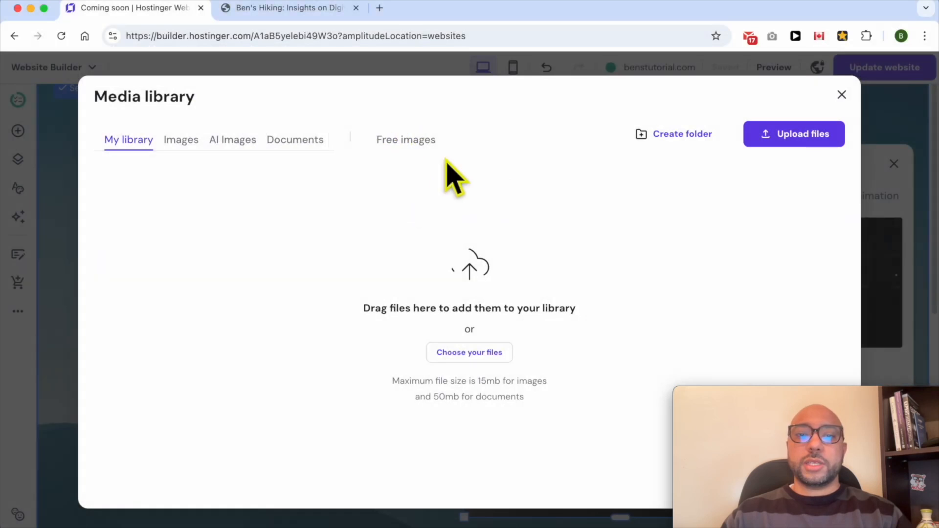
pyautogui.moveTo(384, 142); pyautogui.dragTo(474, 139)
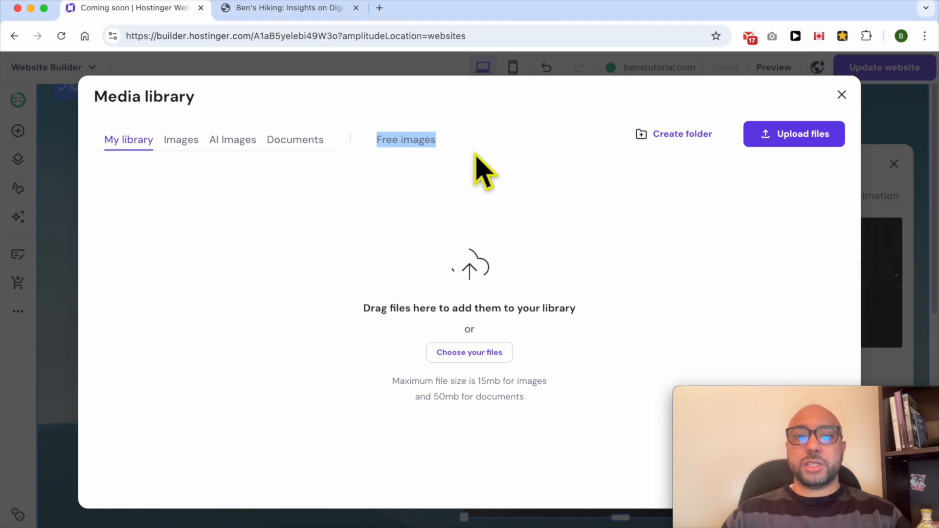
pyautogui.click(842, 94)
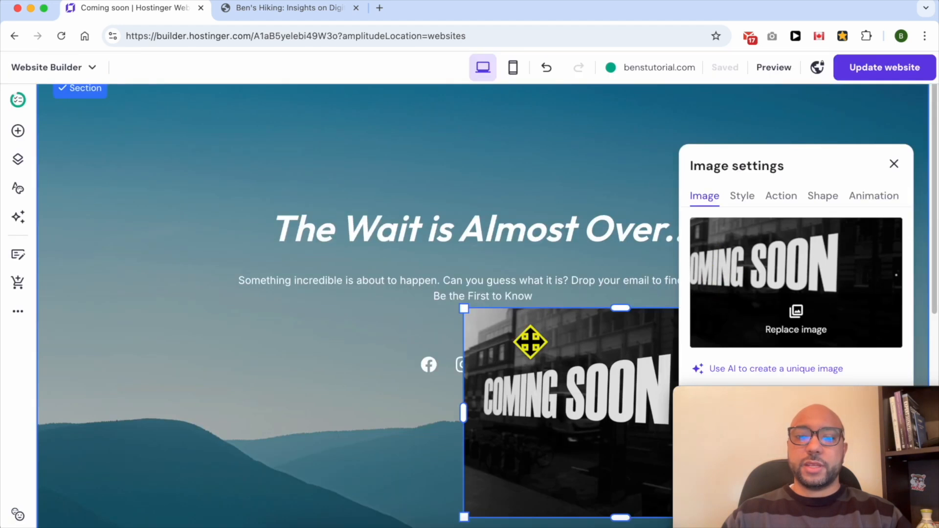
pyautogui.click(895, 164)
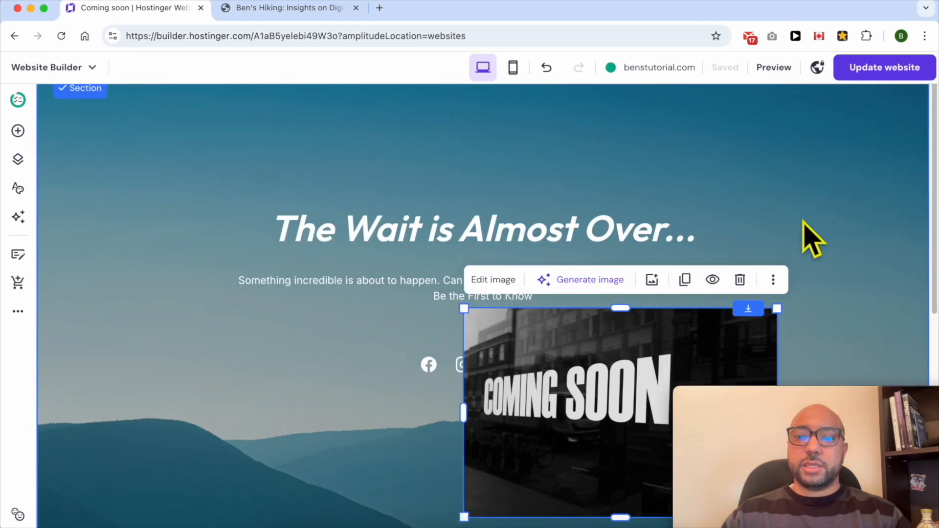
pyautogui.click(740, 280)
# - Move the social icons up beneath "Be the First to Know" and widen their row on both sides
pyautogui.moveTo(515, 366); pyautogui.dragTo(631, 332)
pyautogui.moveTo(398, 332); pyautogui.dragTo(363, 332)
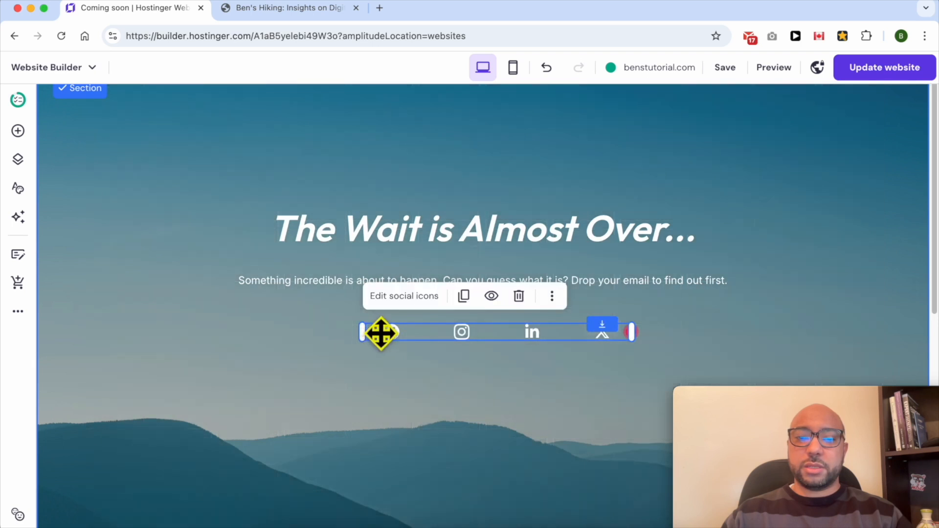
# - Set the social icons' size to 42 px
pyautogui.click(416, 300)
pyautogui.moveTo(765, 398); pyautogui.dragTo(149, 406)
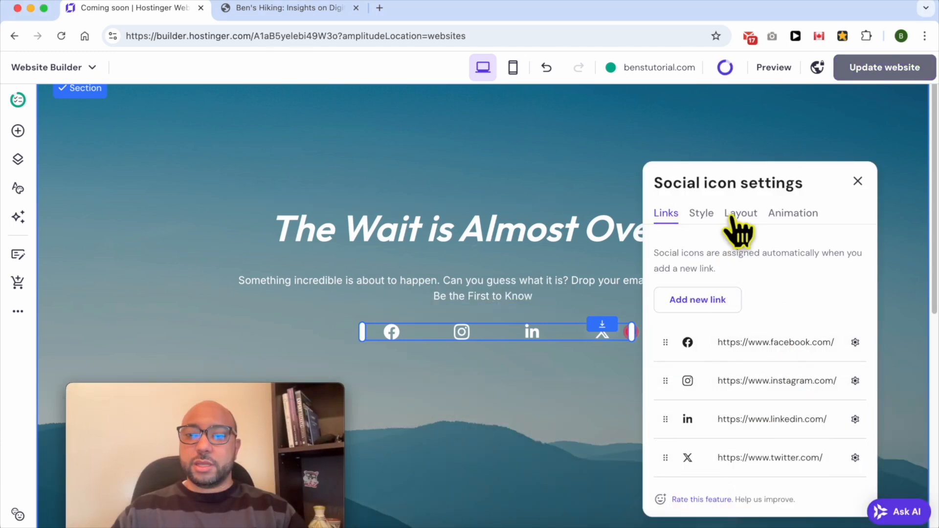
pyautogui.click(702, 216)
pyautogui.moveTo(685, 302); pyautogui.dragTo(734, 301)
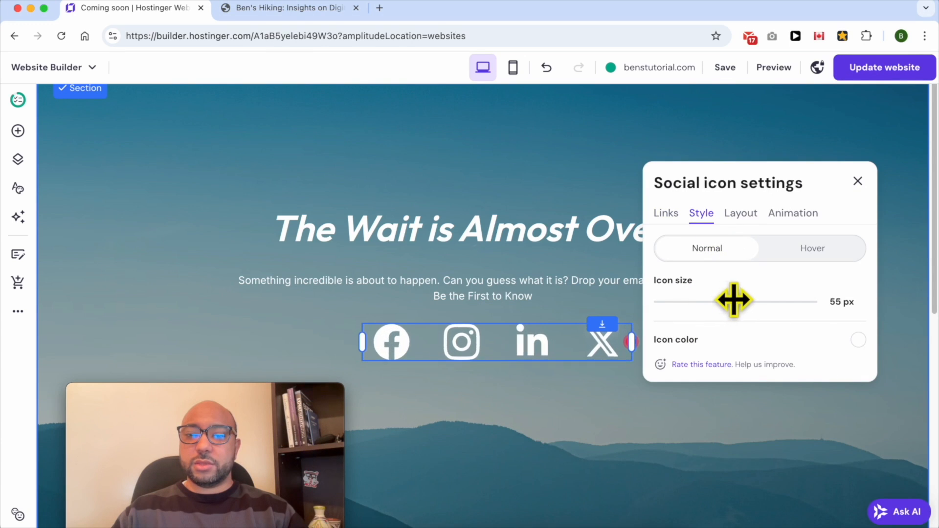
pyautogui.moveTo(728, 299); pyautogui.dragTo(692, 302)
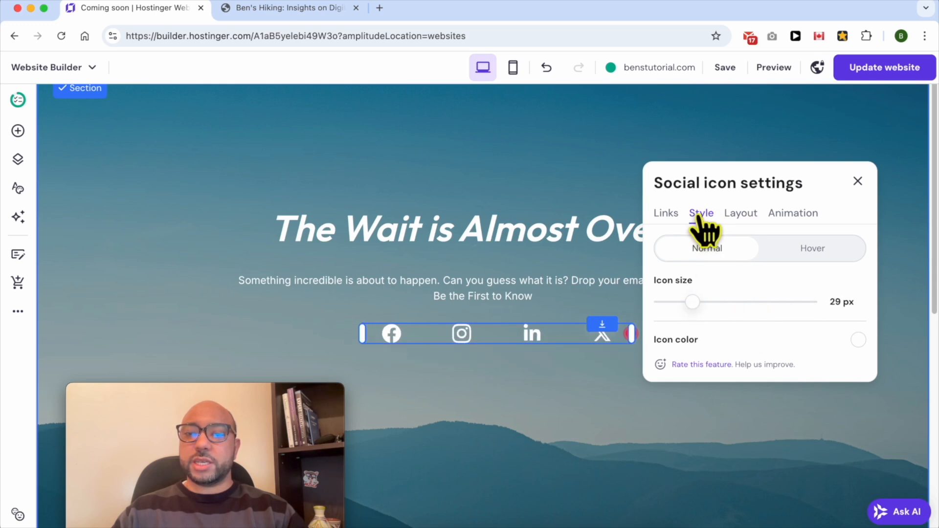
pyautogui.moveTo(691, 299); pyautogui.dragTo(715, 299)
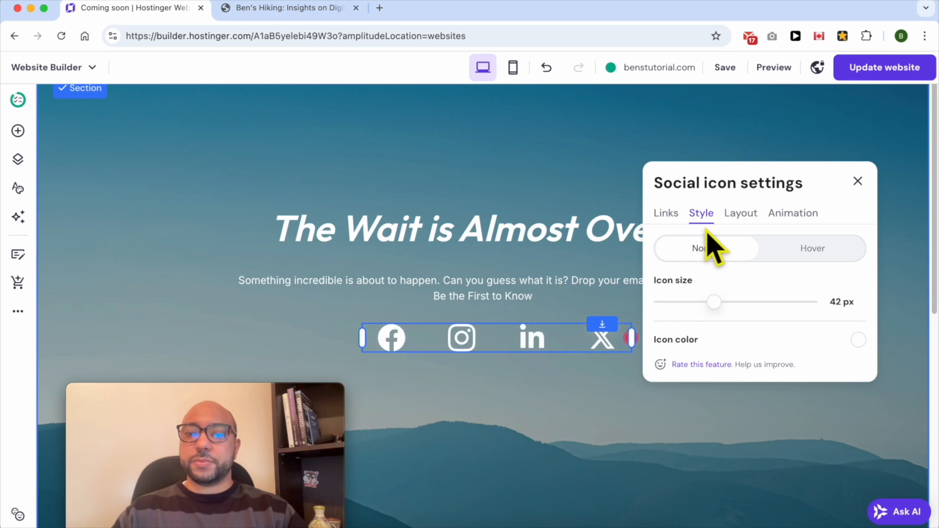
pyautogui.click(663, 214)
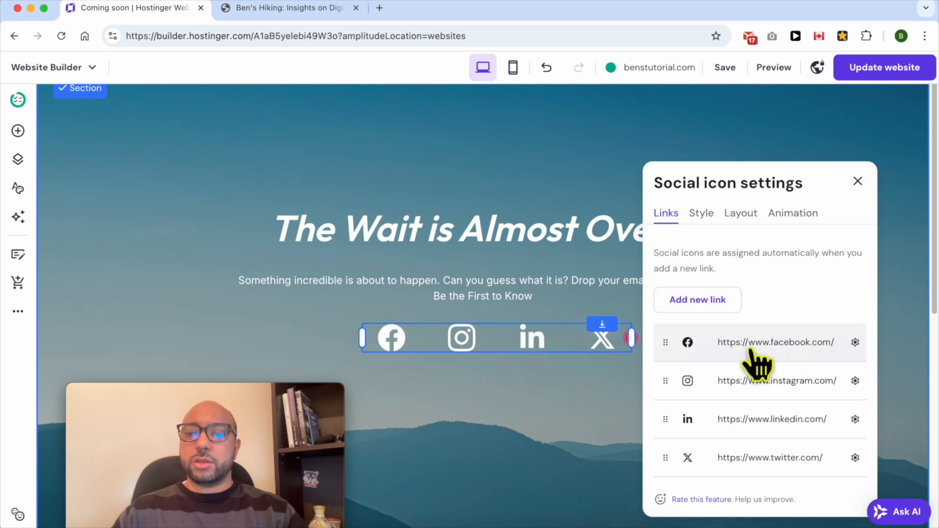
pyautogui.click(855, 343)
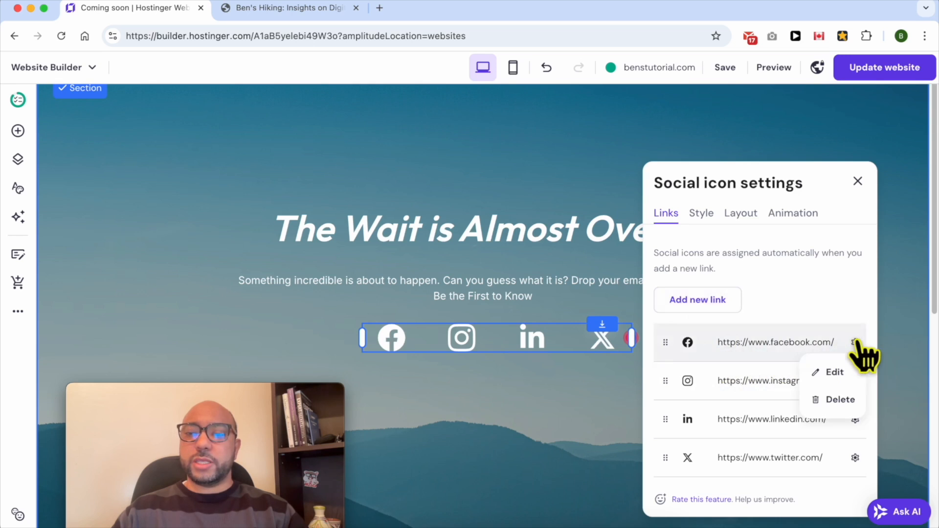
pyautogui.click(845, 375)
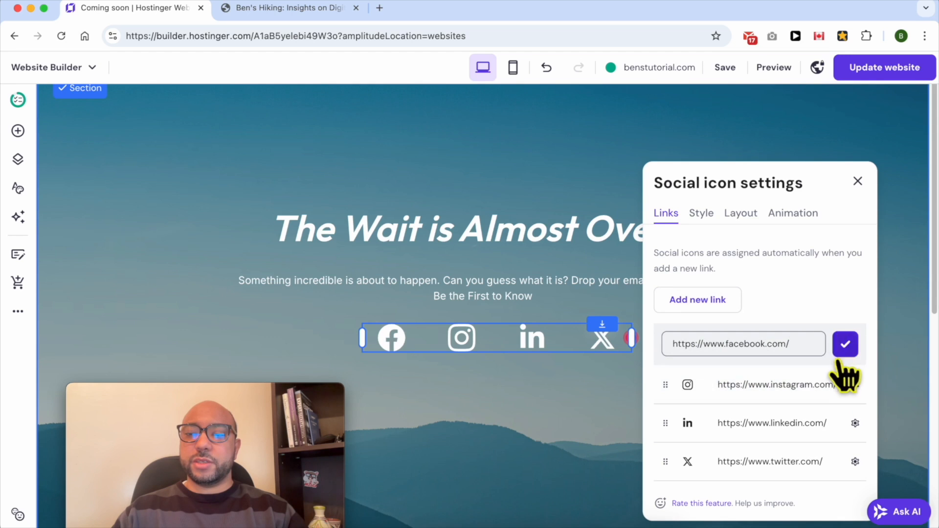
pyautogui.click(845, 342)
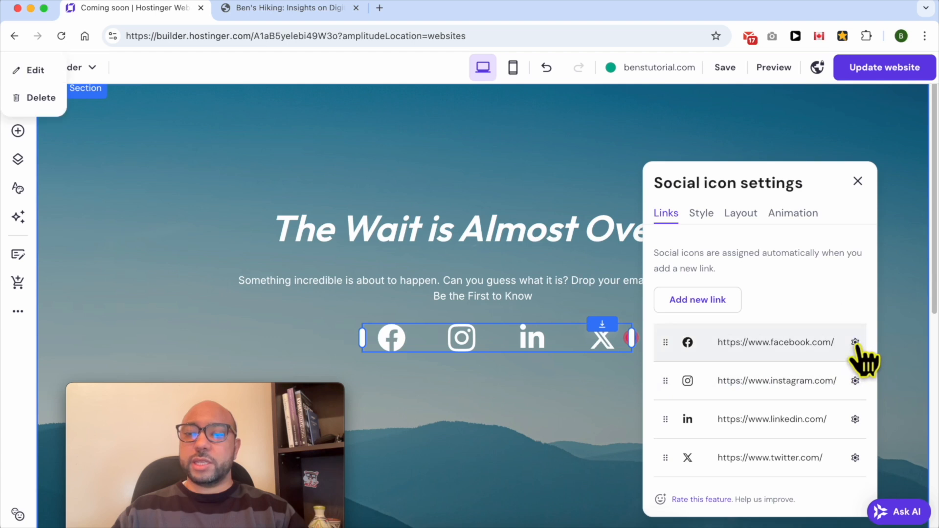
pyautogui.click(855, 342)
pyautogui.click(837, 376)
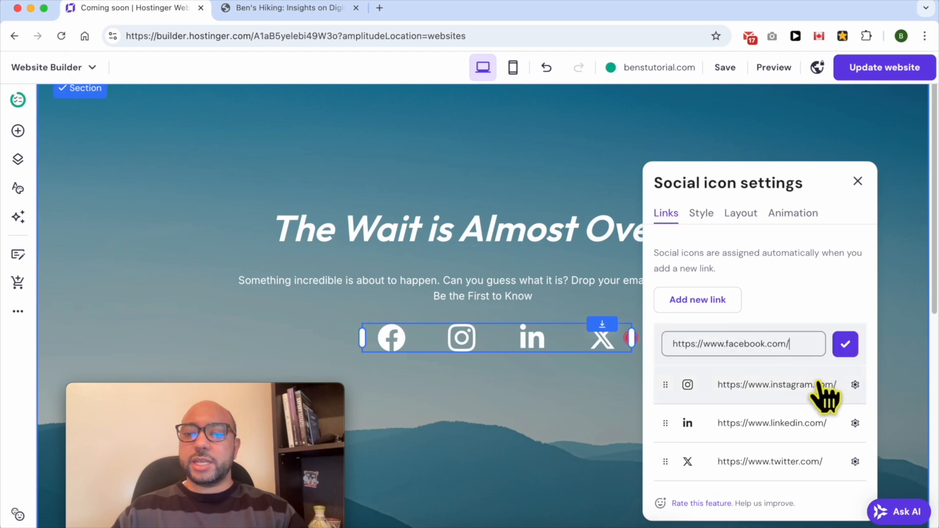
pyautogui.write('mypage')
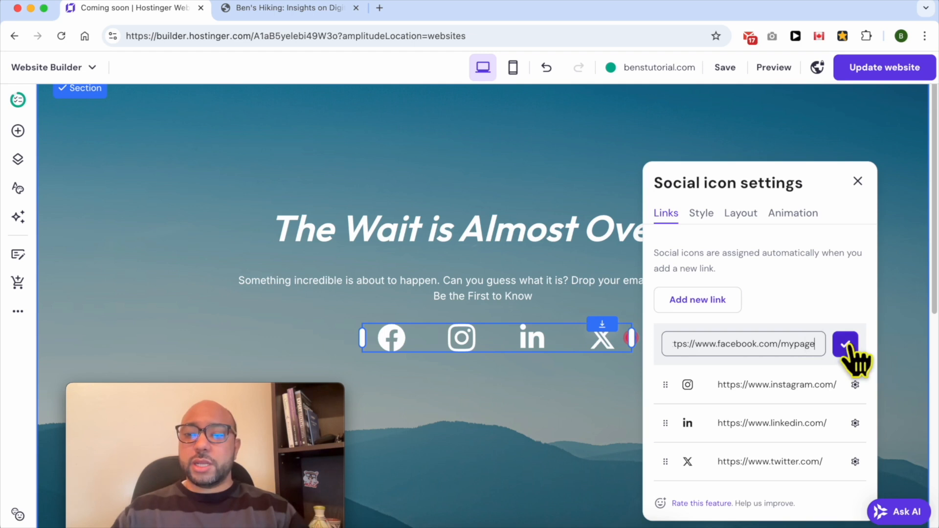
pyautogui.click(848, 346)
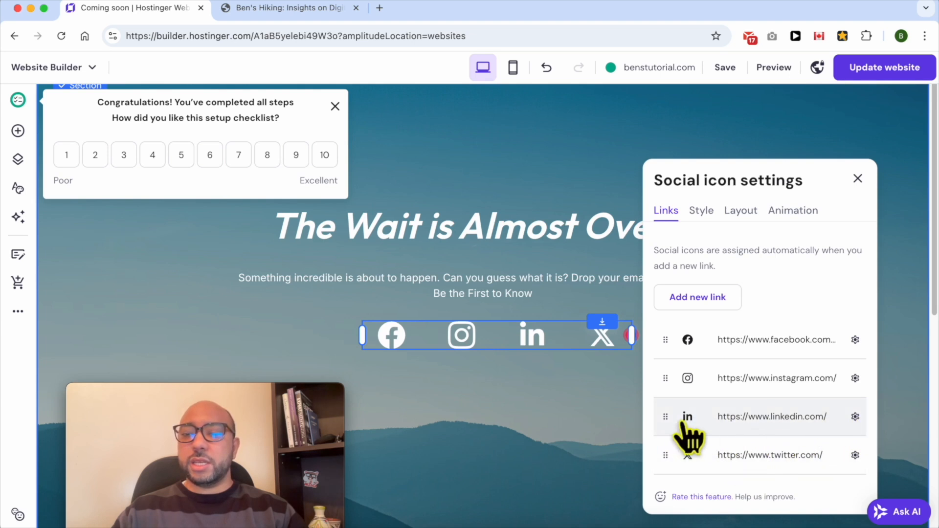
# - Delete the LinkedIn link from the social icons and close their settings
pyautogui.click(855, 417)
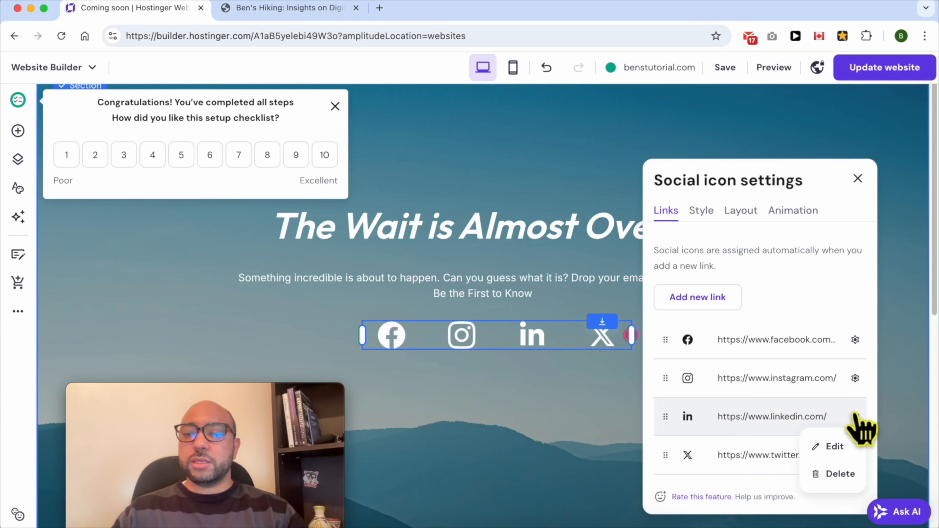
pyautogui.click(838, 475)
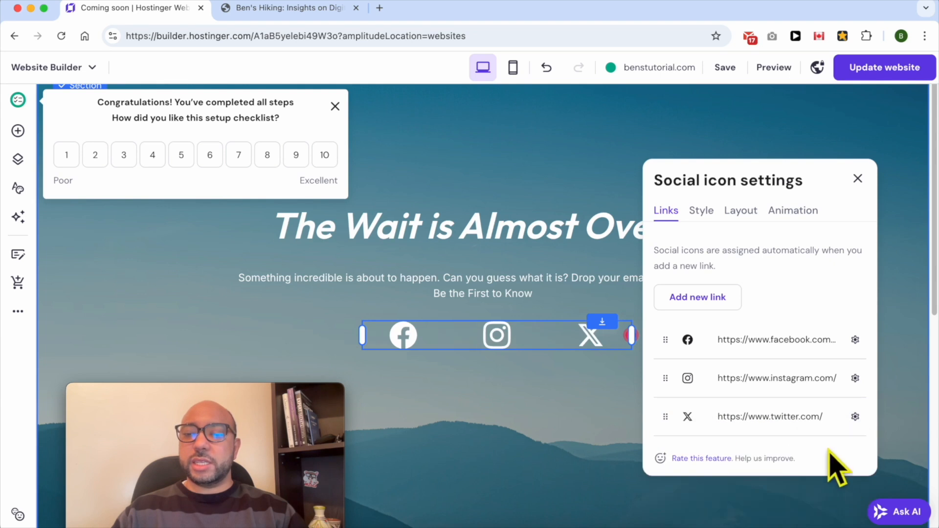
pyautogui.click(899, 330)
# - Delete the whole social icons element from the section
pyautogui.click(623, 331)
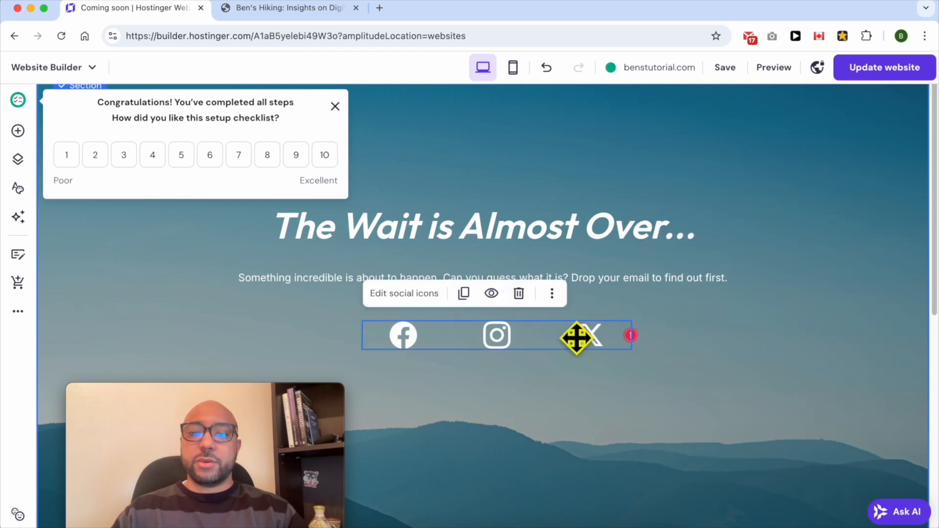
pyautogui.click(520, 293)
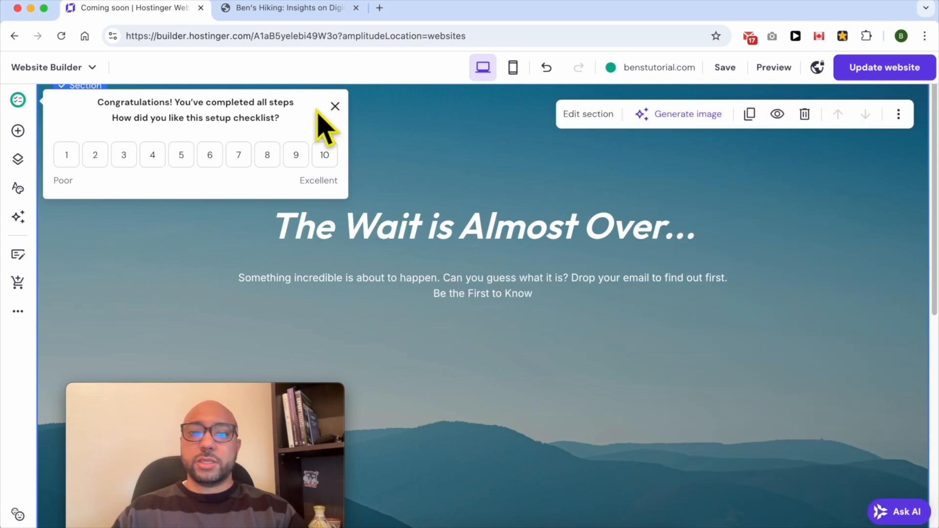
# - Dismiss the setup checklist survey and move the "The Wait is Almost Over..." text block higher in the section
pyautogui.click(335, 106)
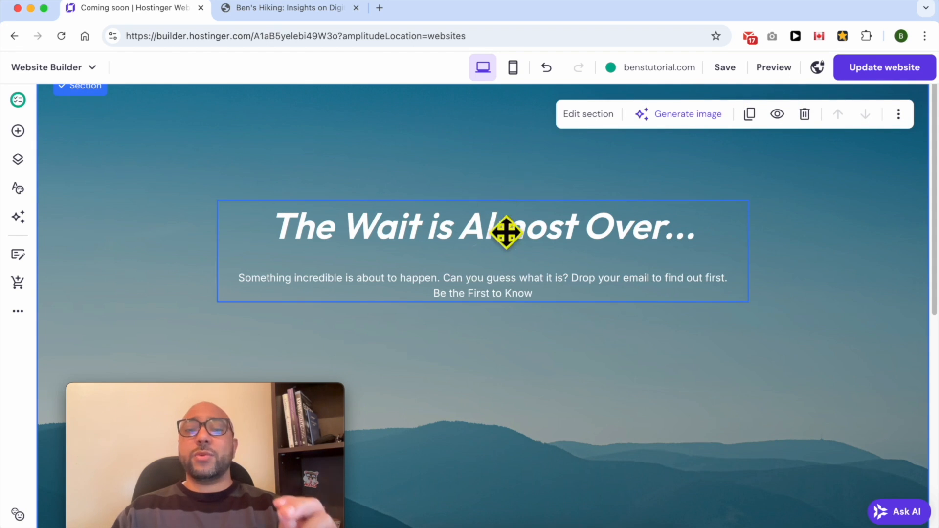
pyautogui.moveTo(522, 274); pyautogui.dragTo(522, 176)
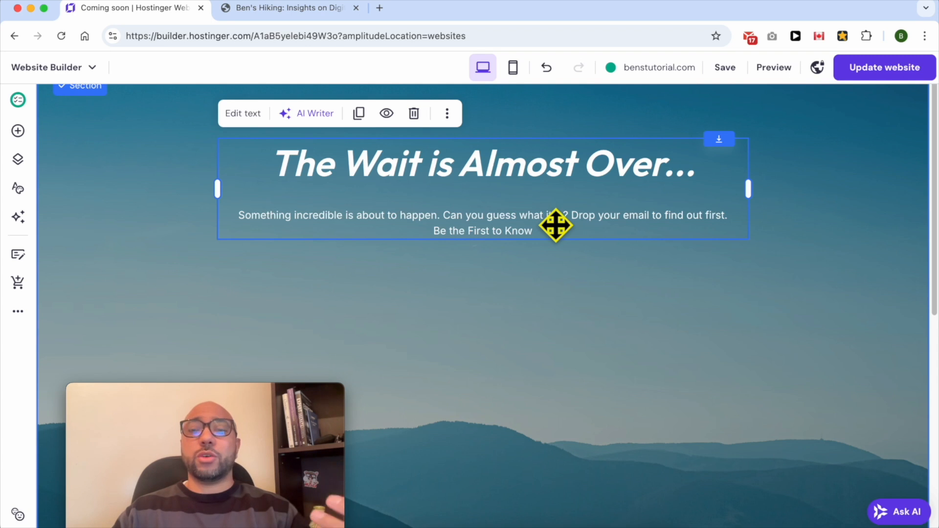
pyautogui.click(488, 310)
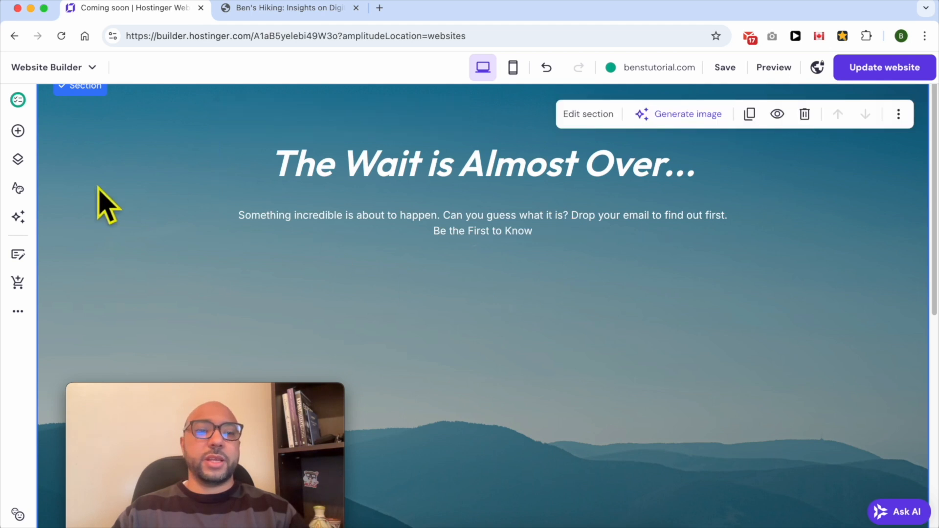
# - Add a Contact form (RSVP) element and place it centrally beneath the "Be the First to Know" line
pyautogui.click(18, 131)
pyautogui.moveTo(203, 394); pyautogui.dragTo(791, 389)
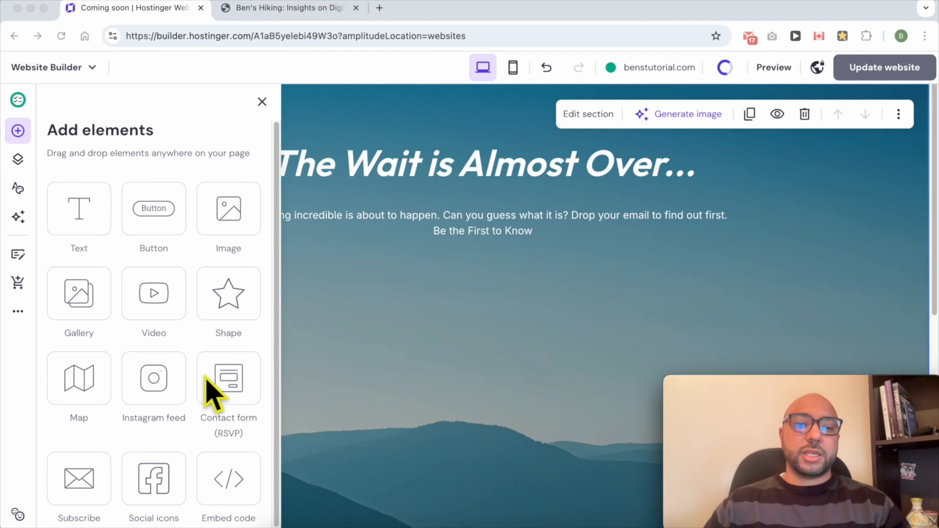
pyautogui.moveTo(228, 379); pyautogui.dragTo(562, 319)
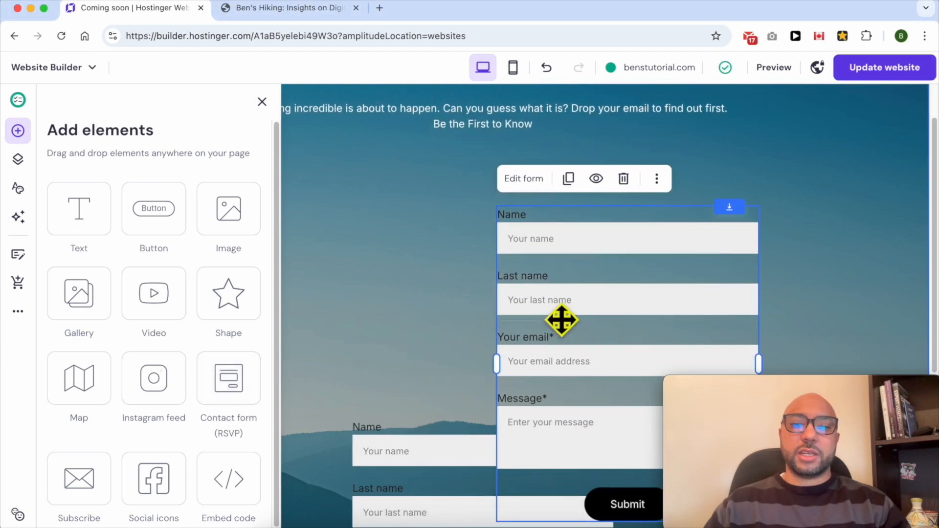
pyautogui.click(478, 225)
pyautogui.scroll(3, 477, 225)
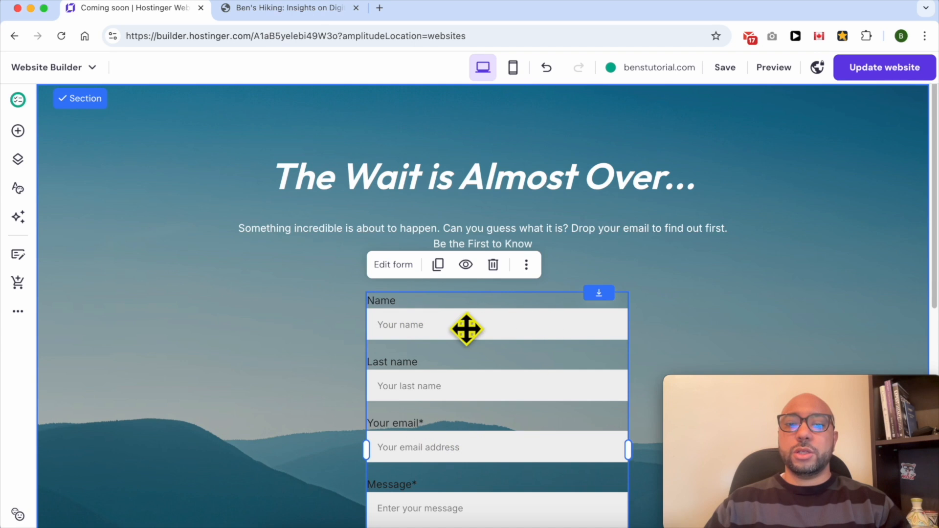
# - Remove the Last name field from the contact form
pyautogui.click(384, 272)
pyautogui.moveTo(738, 398); pyautogui.dragTo(58, 401)
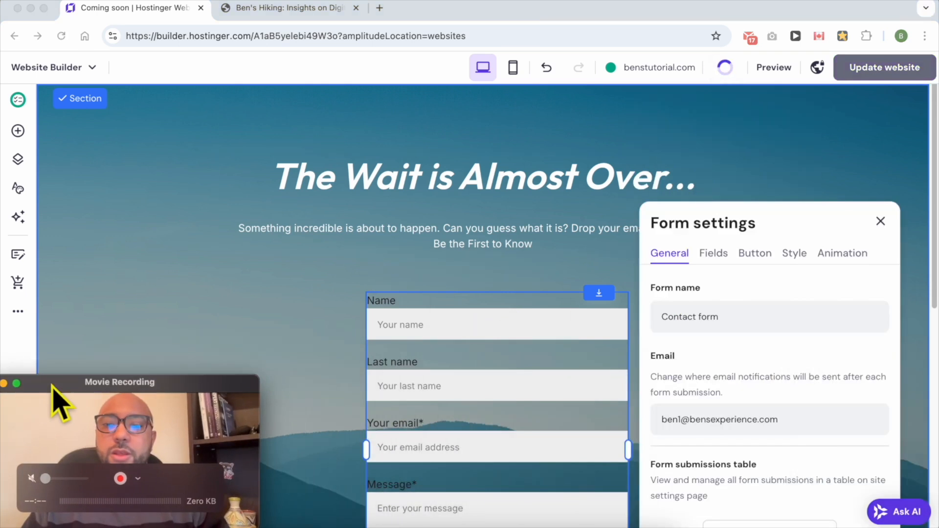
pyautogui.click(714, 259)
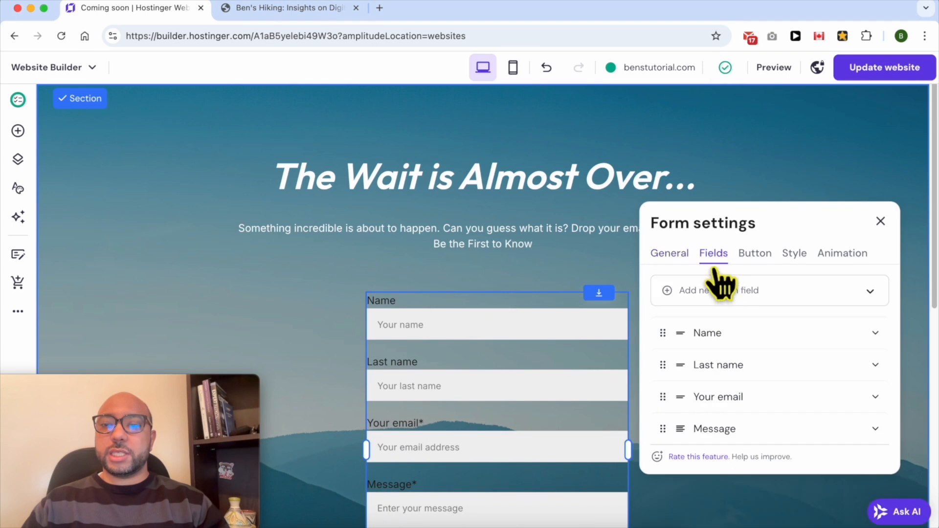
pyautogui.click(875, 367)
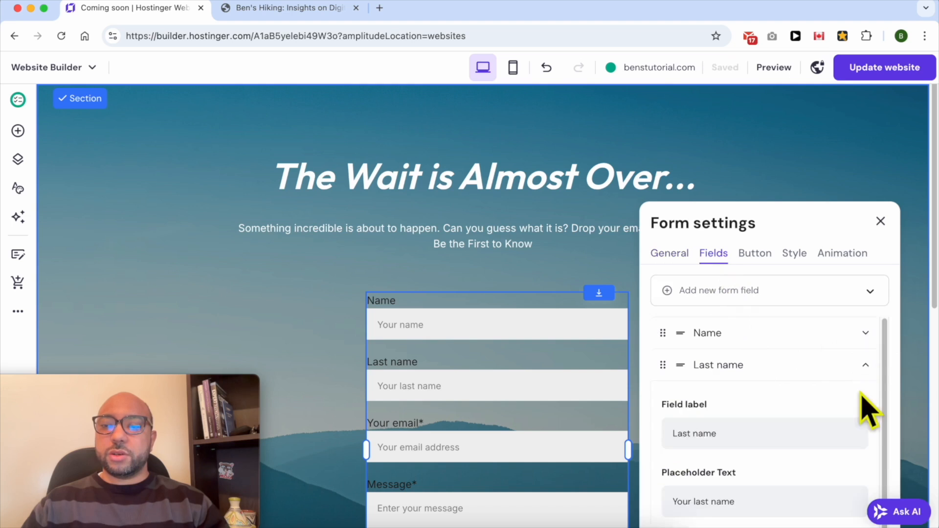
pyautogui.click(875, 366)
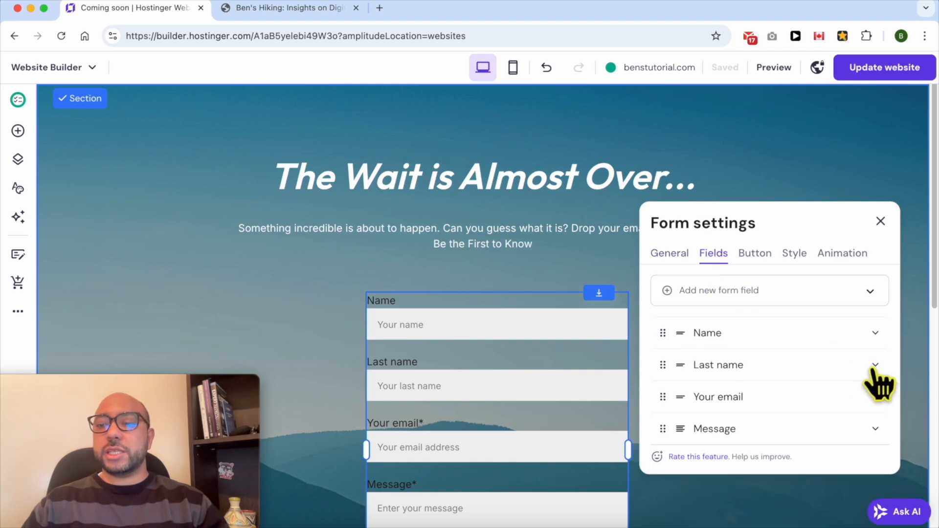
pyautogui.click(873, 366)
pyautogui.scroll(-3, 812, 399)
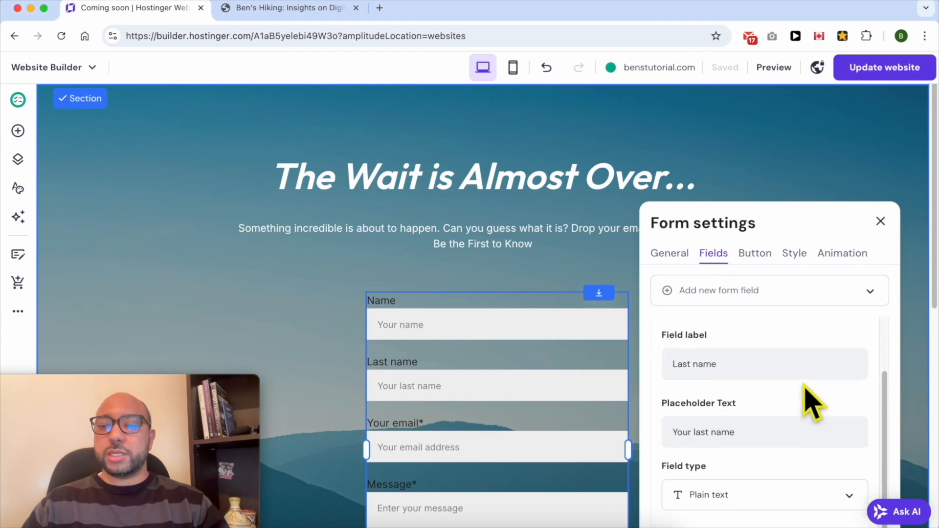
pyautogui.scroll(-5, 799, 456)
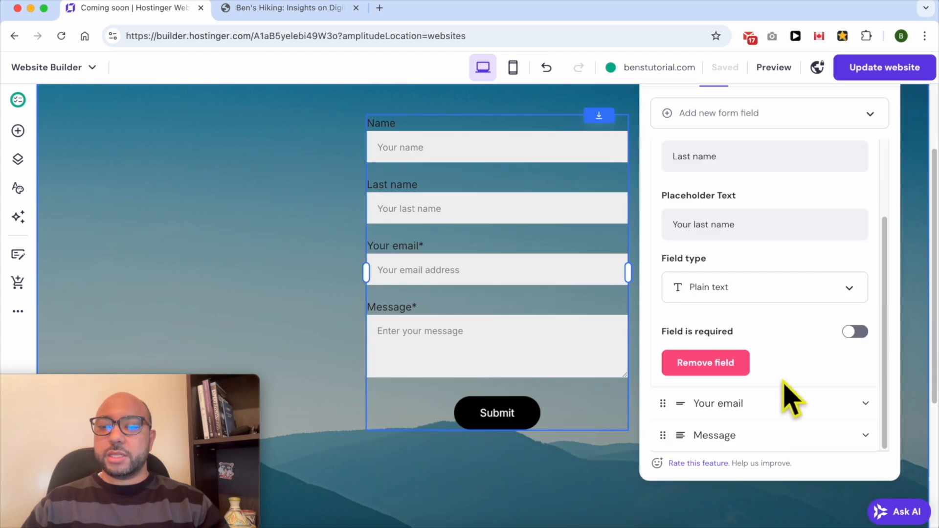
pyautogui.click(735, 368)
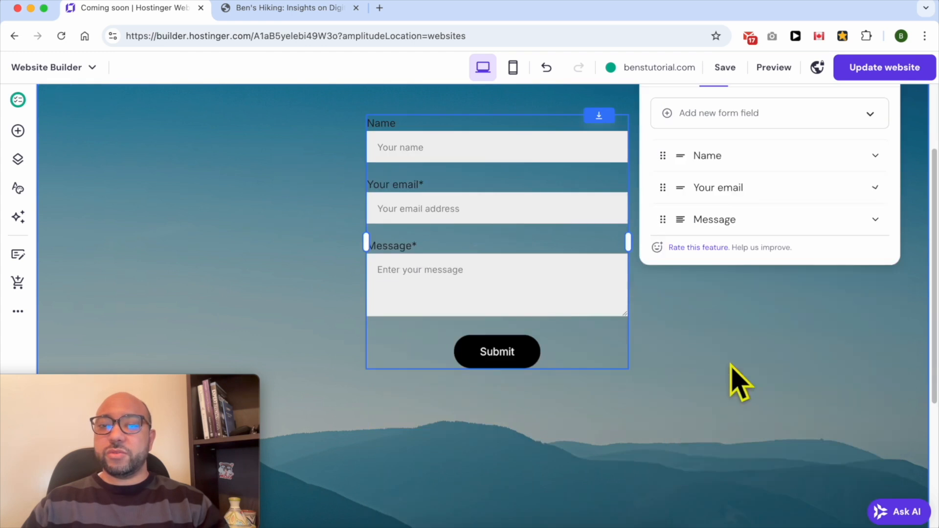
# - Remove the Message field from the contact form
pyautogui.click(878, 229)
pyautogui.scroll(-3, 729, 401)
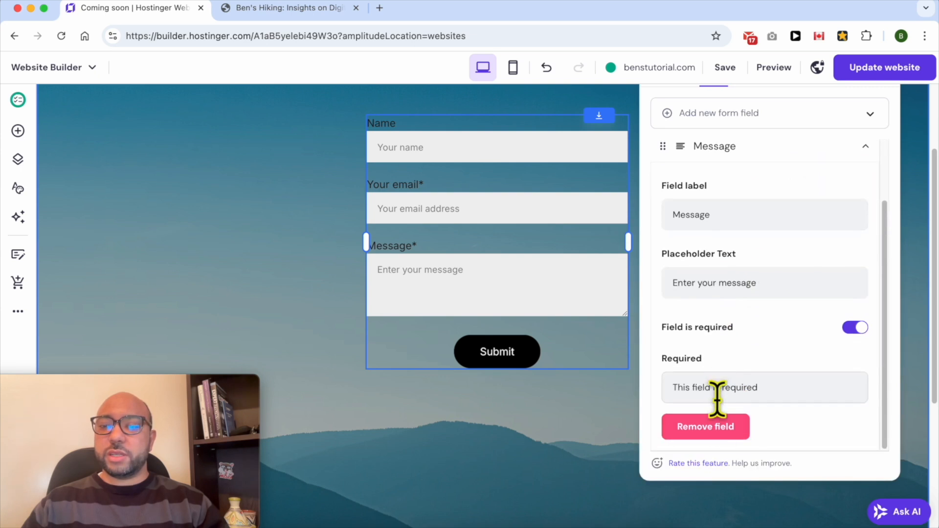
pyautogui.click(719, 428)
pyautogui.scroll(4, 771, 357)
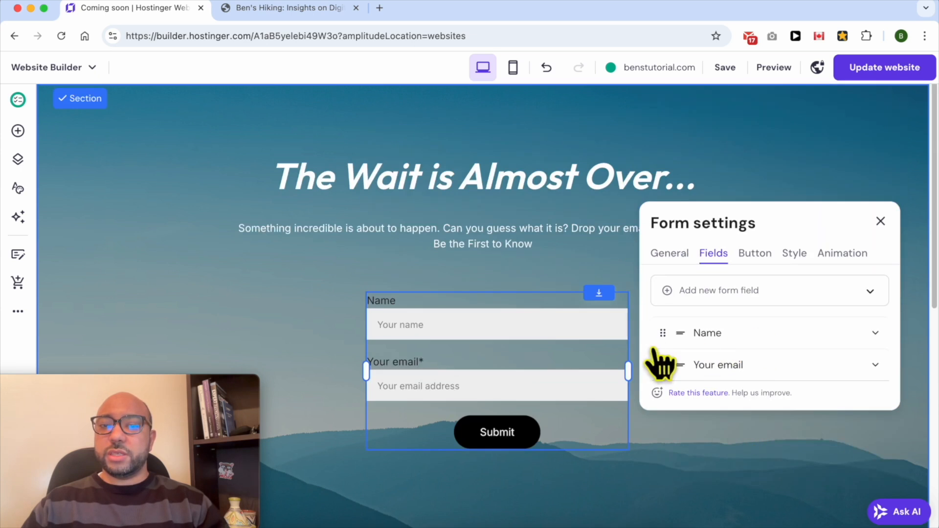
# - Make the contact form's Name field required and close the form settings
pyautogui.click(874, 332)
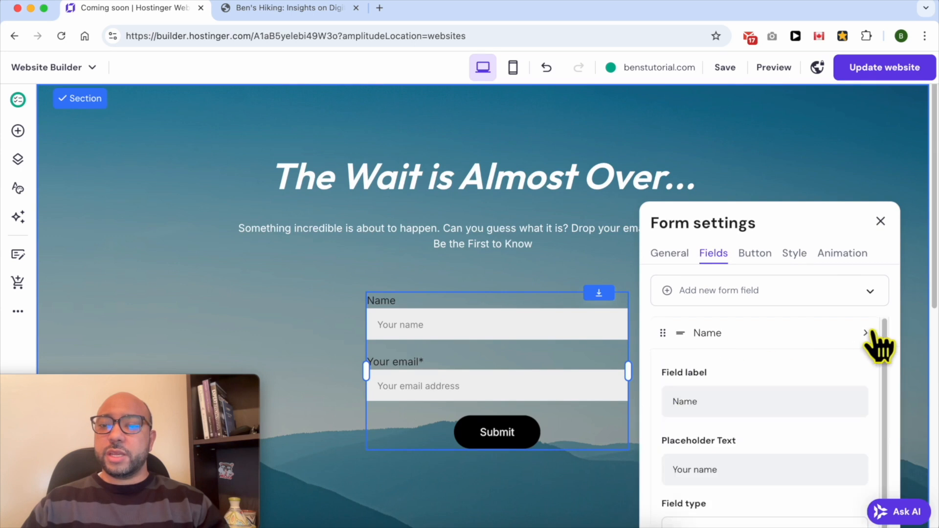
pyautogui.scroll(-1, 796, 375)
pyautogui.scroll(-5, 797, 381)
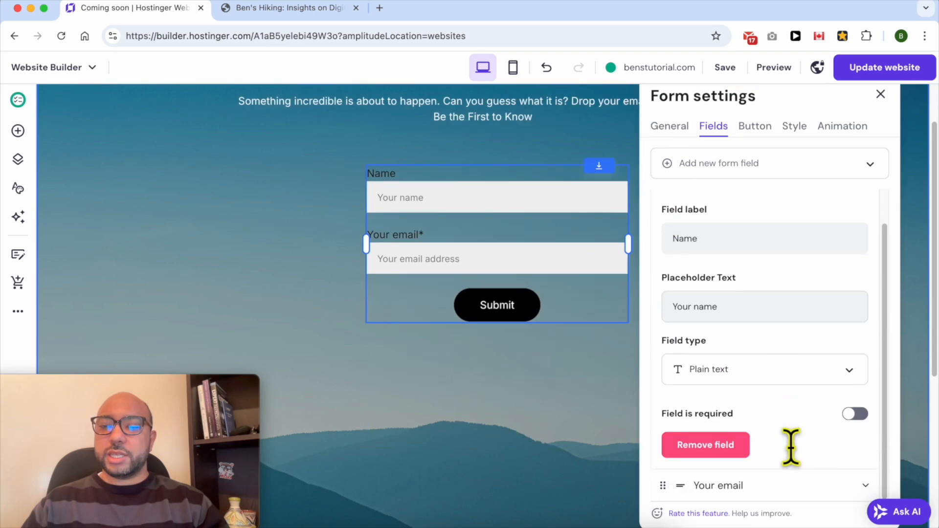
pyautogui.click(854, 414)
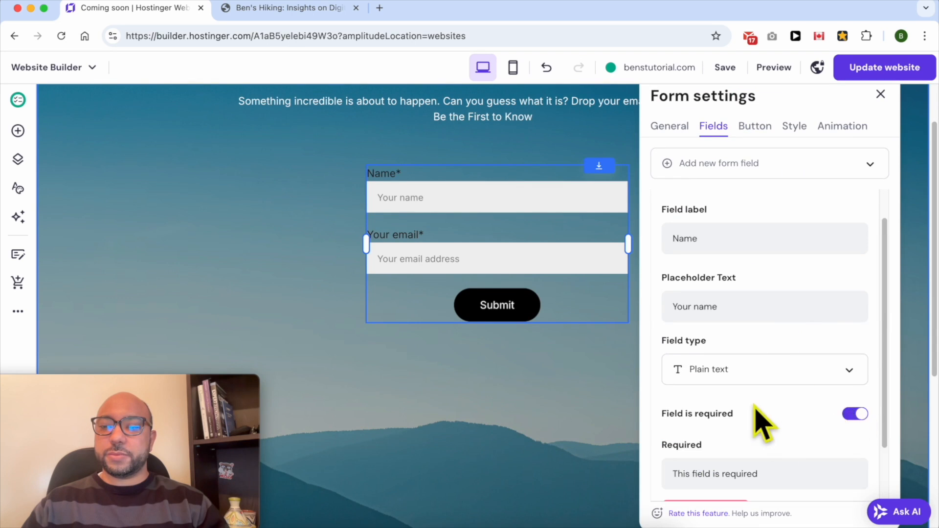
pyautogui.scroll(-2, 756, 420)
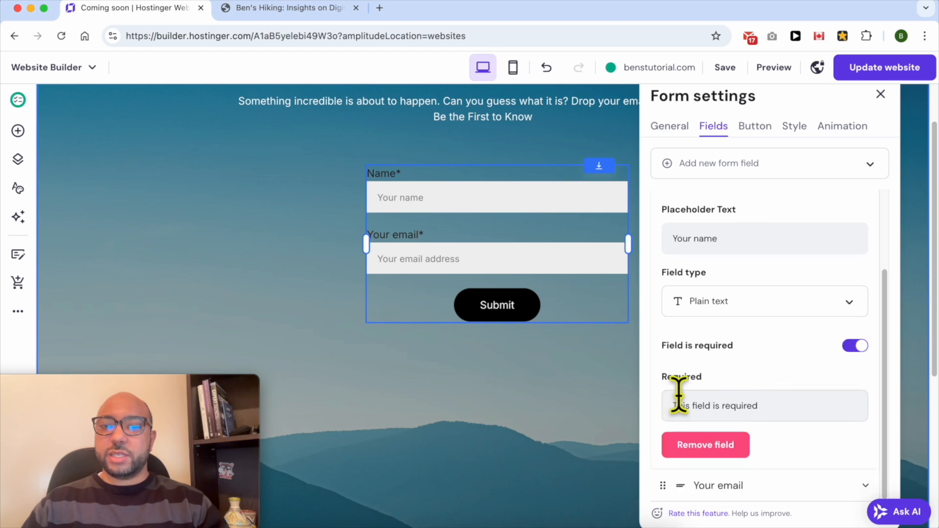
pyautogui.click(601, 388)
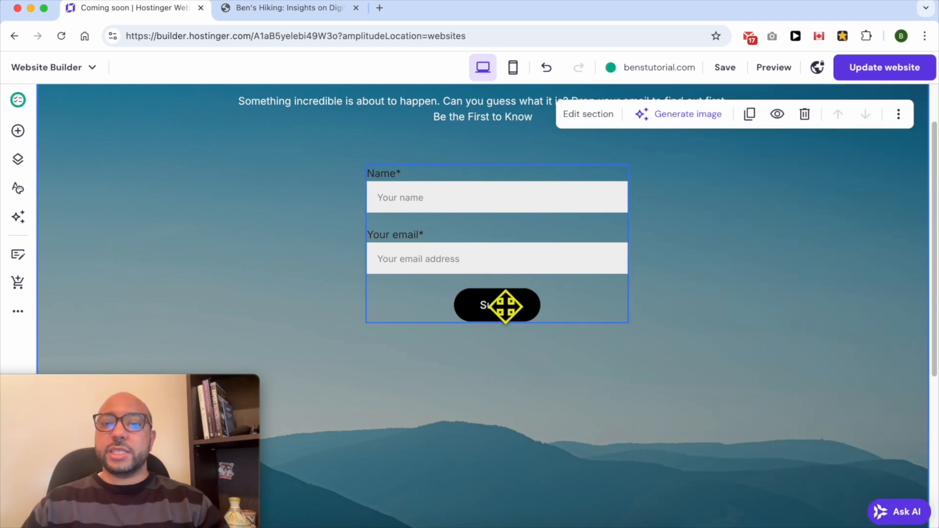
# - Change the contact form's button text to "Be the First to Know"
pyautogui.click(535, 230)
pyautogui.click(406, 137)
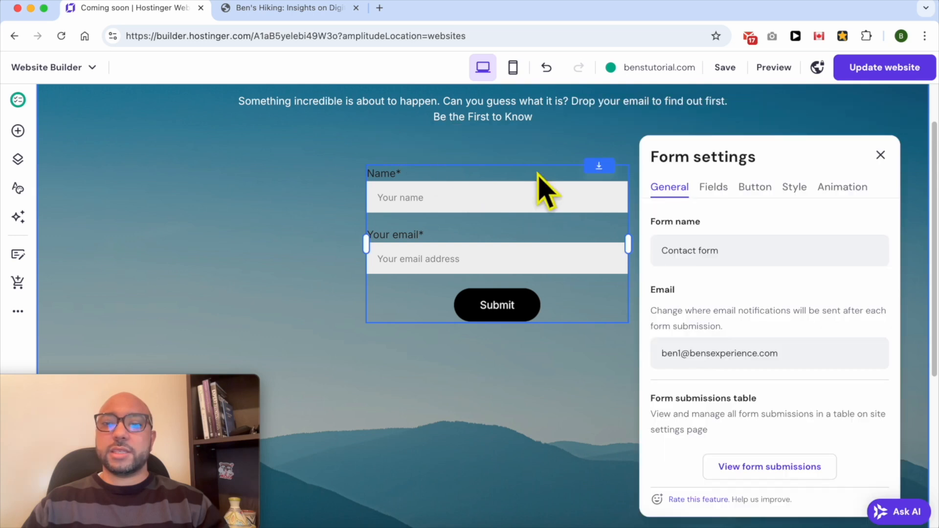
pyautogui.click(755, 190)
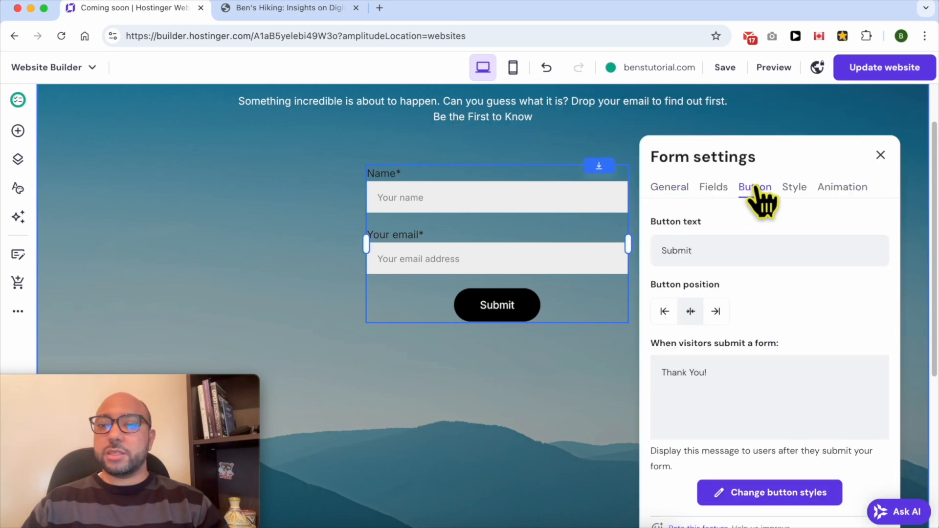
pyautogui.doubleClick(724, 252)
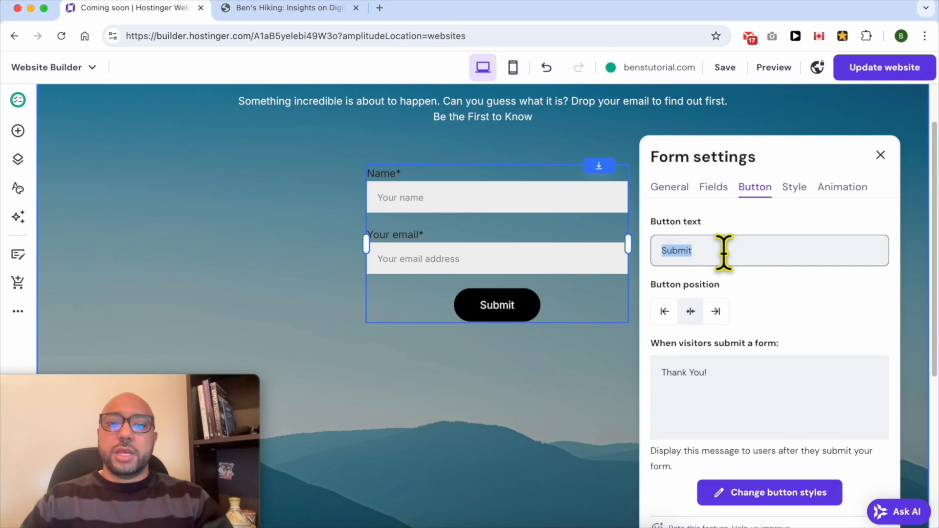
pyautogui.write('Be the ')
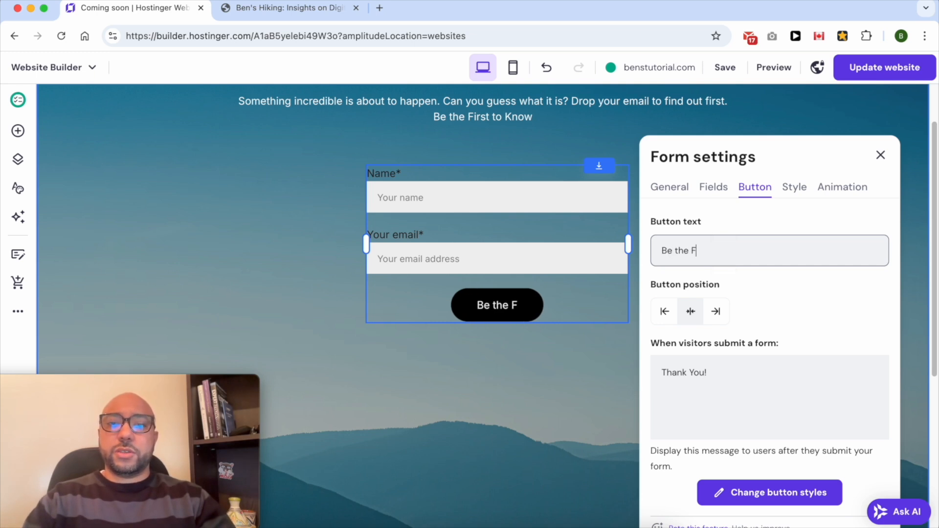
pyautogui.write('First to Know')
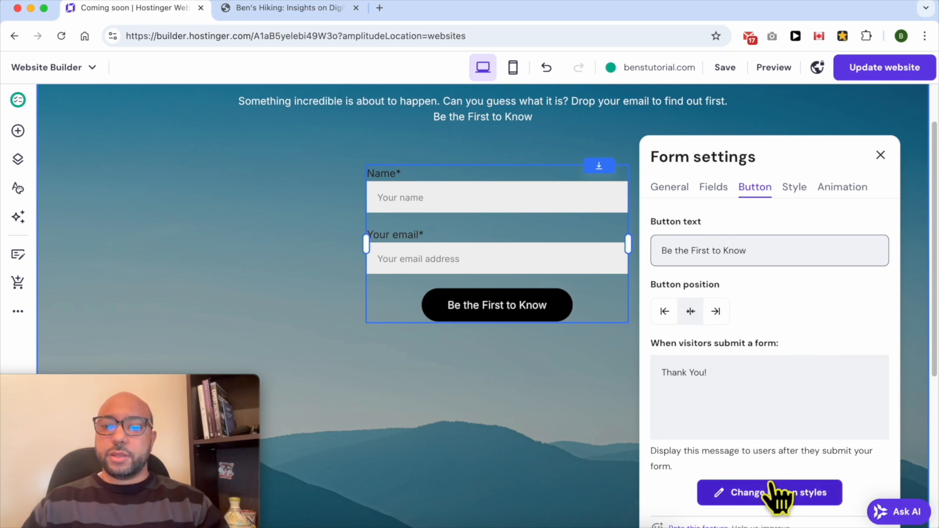
# - Replace the message shown after form submission with "I'll let you know when I open this website."
pyautogui.tripleClick(753, 389)
pyautogui.scroll(-3, 688, 236)
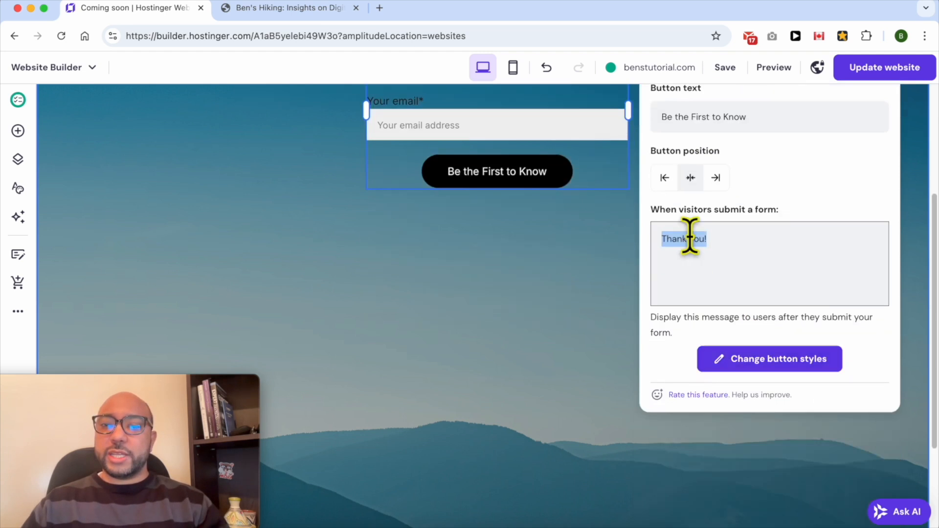
pyautogui.scroll(5, 694, 425)
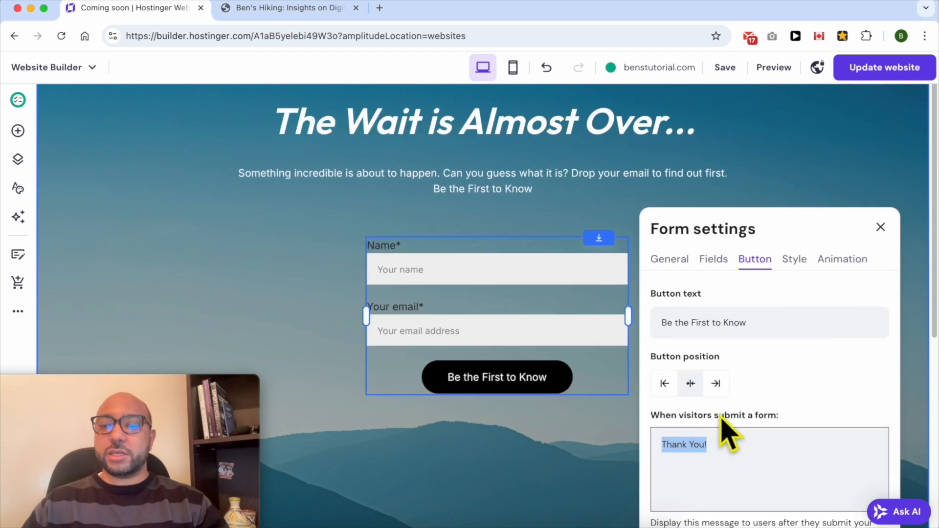
pyautogui.moveTo(751, 448); pyautogui.dragTo(649, 444)
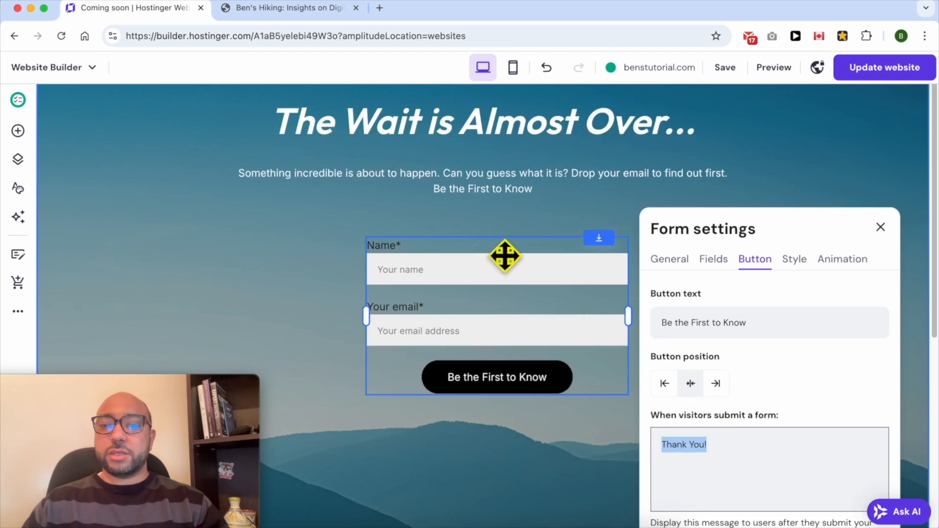
pyautogui.click(745, 453)
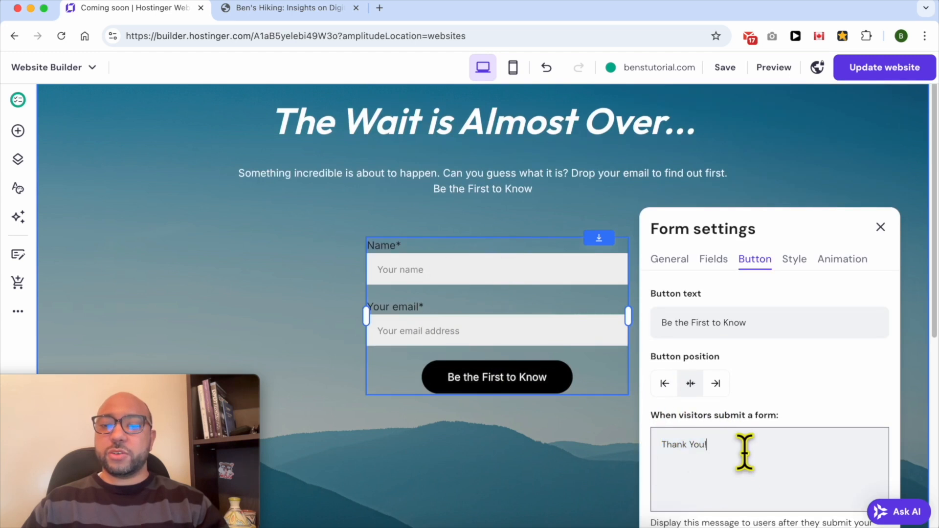
pyautogui.press('super+a')
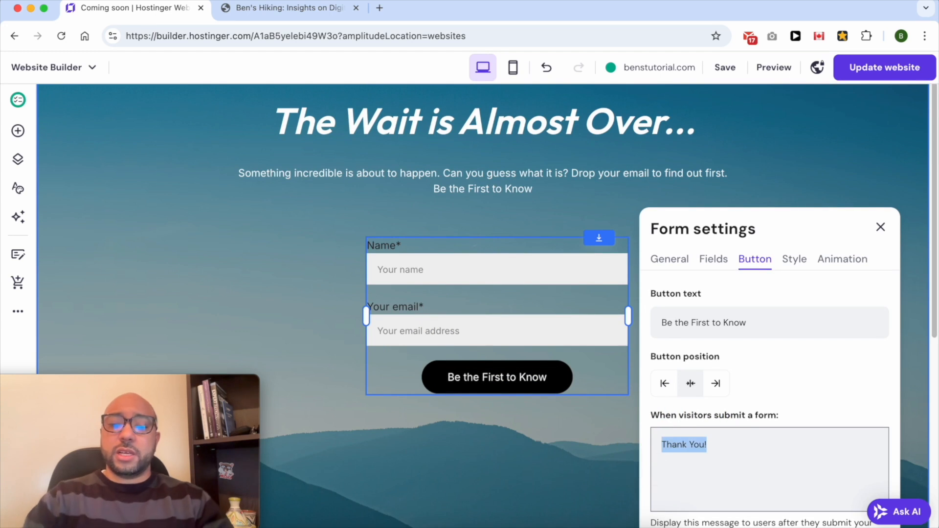
pyautogui.write('I')
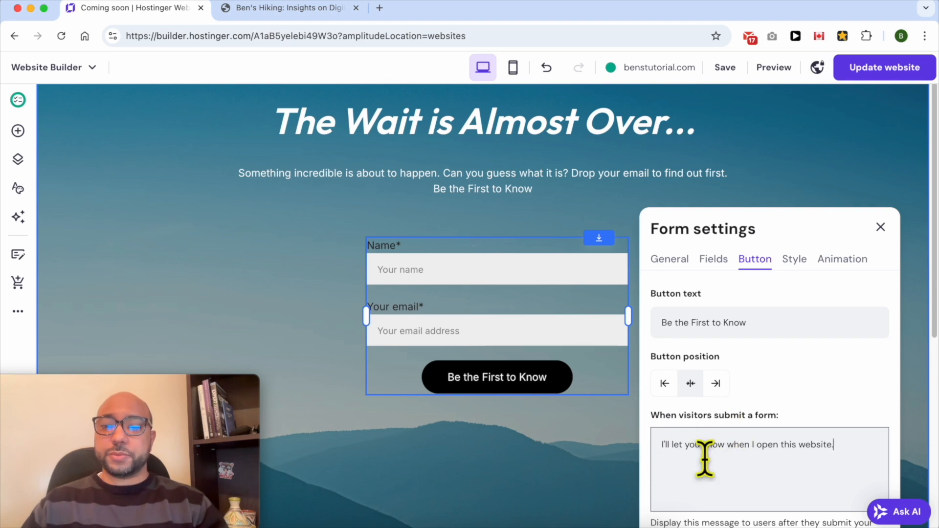
# - Rename the contact form as "Coming soon page form", save the name and check the notification email field
pyautogui.scroll(-2, 838, 404)
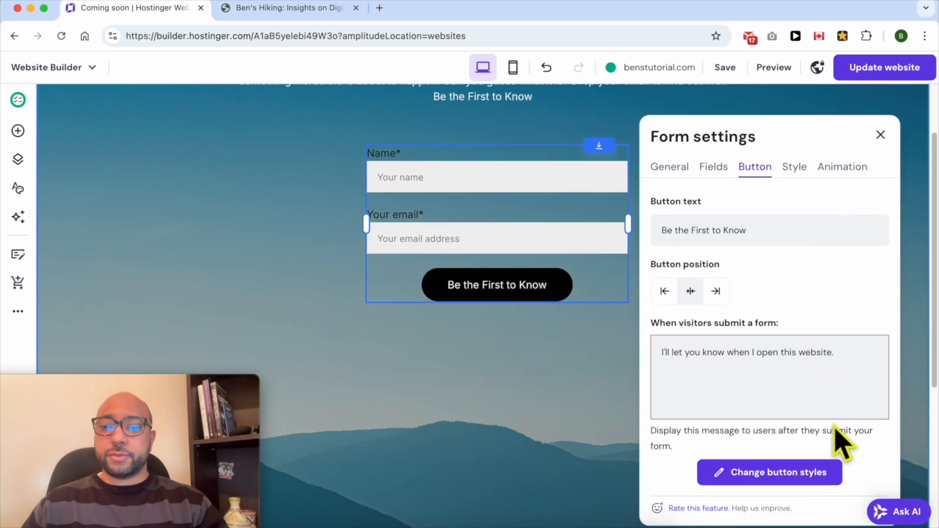
pyautogui.click(712, 175)
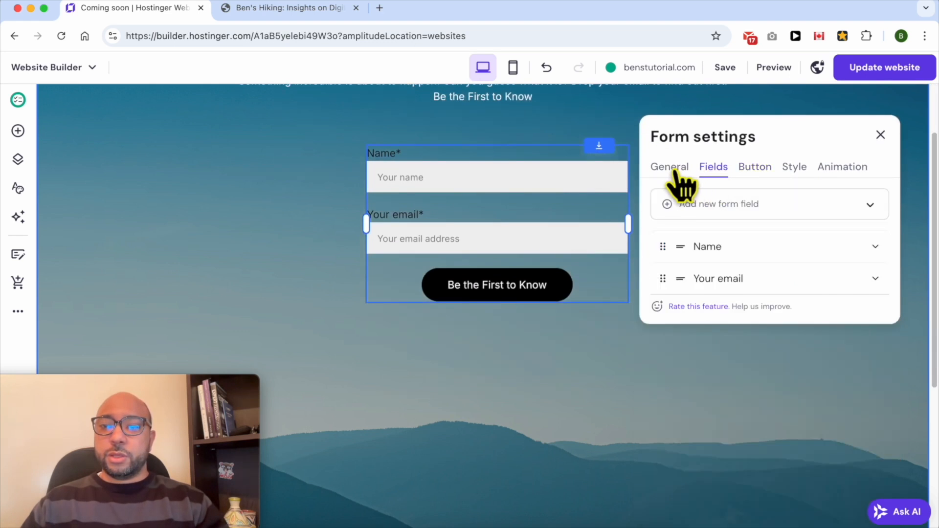
pyautogui.click(673, 176)
pyautogui.moveTo(748, 228); pyautogui.dragTo(651, 228)
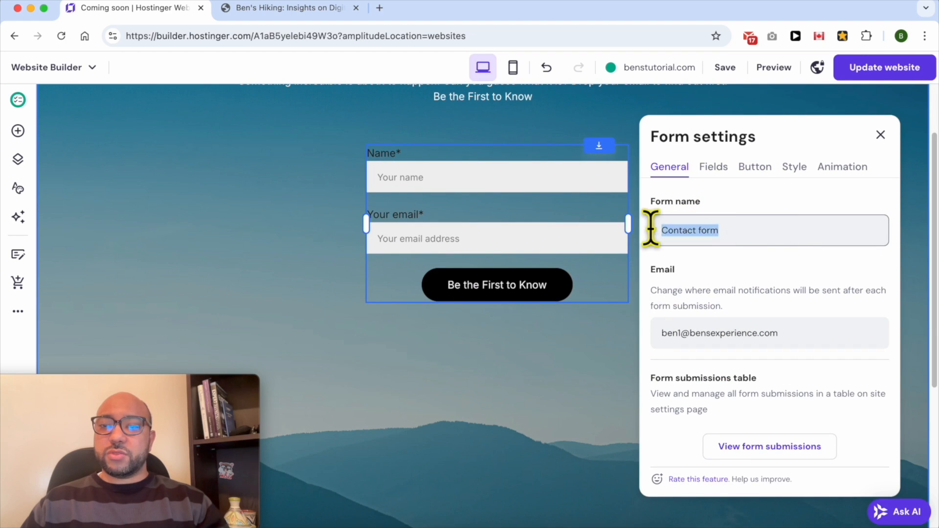
pyautogui.write('C')
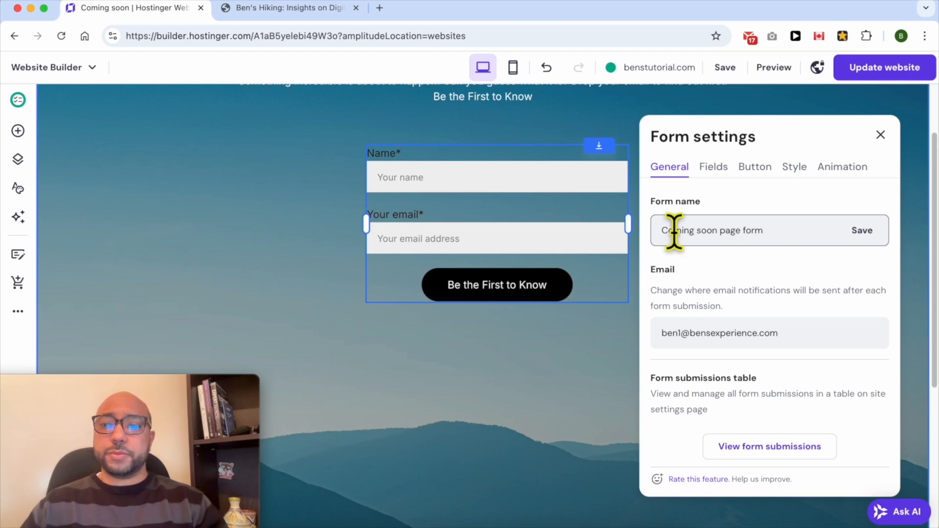
pyautogui.click(857, 231)
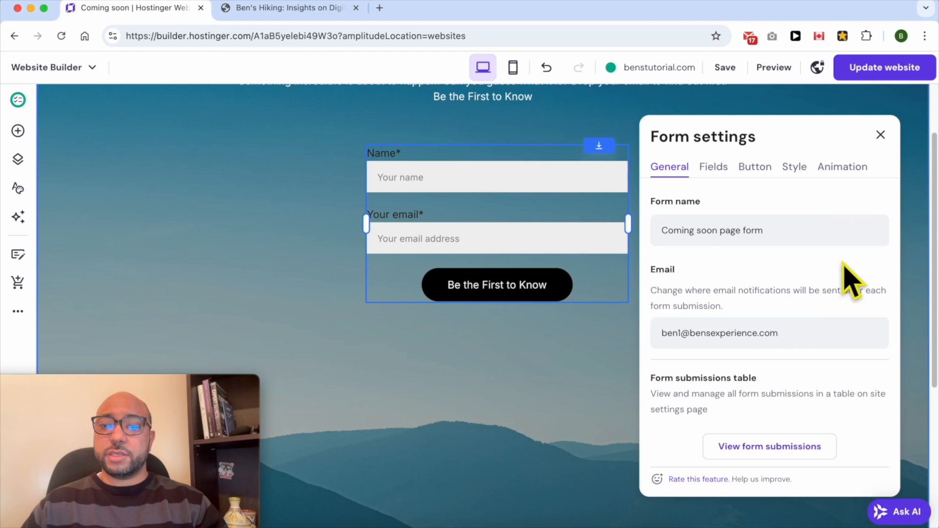
pyautogui.moveTo(797, 333); pyautogui.dragTo(723, 333)
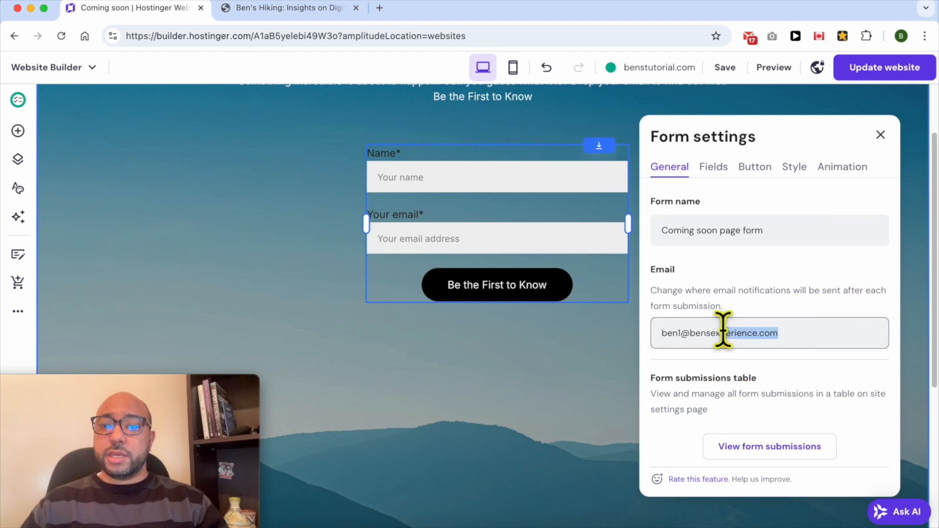
pyautogui.click(650, 293)
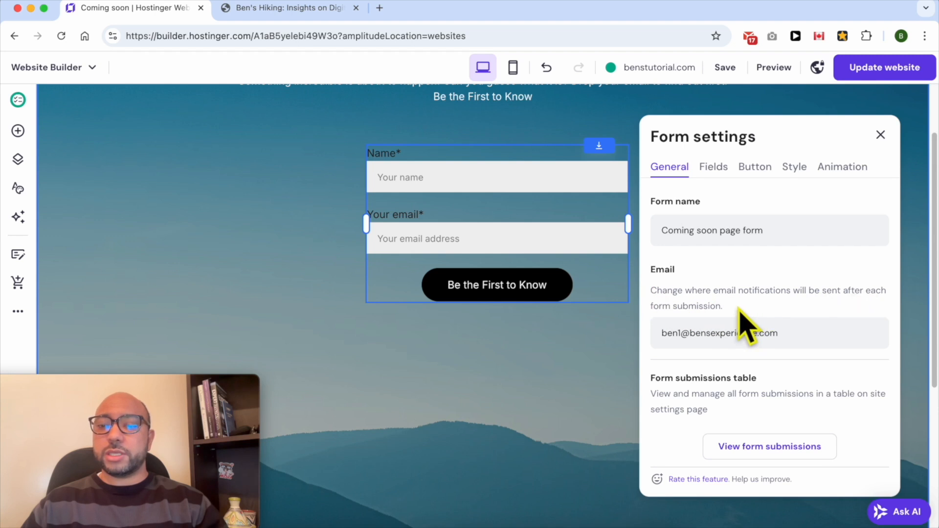
# - Set the form's label text size to 17 and its field text size to 16
pyautogui.click(797, 171)
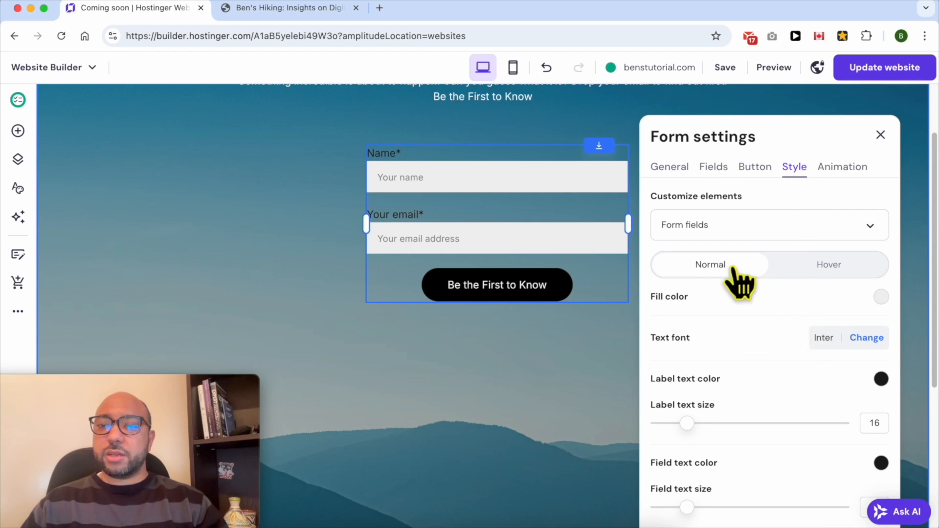
pyautogui.scroll(-1, 744, 356)
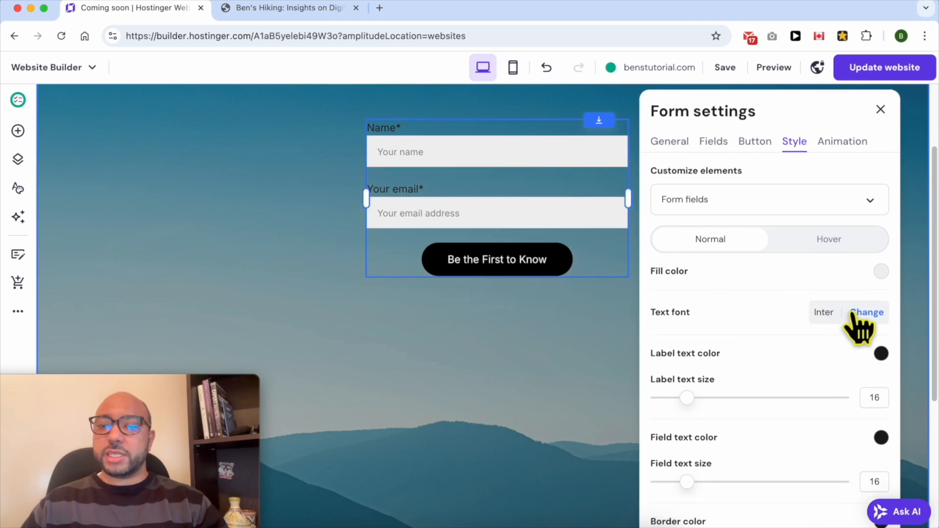
pyautogui.moveTo(688, 397)
pyautogui.mouseDown()
pyautogui.moveTo(736, 395)
pyautogui.moveTo(671, 392)
pyautogui.moveTo(690, 394)
pyautogui.mouseUp()
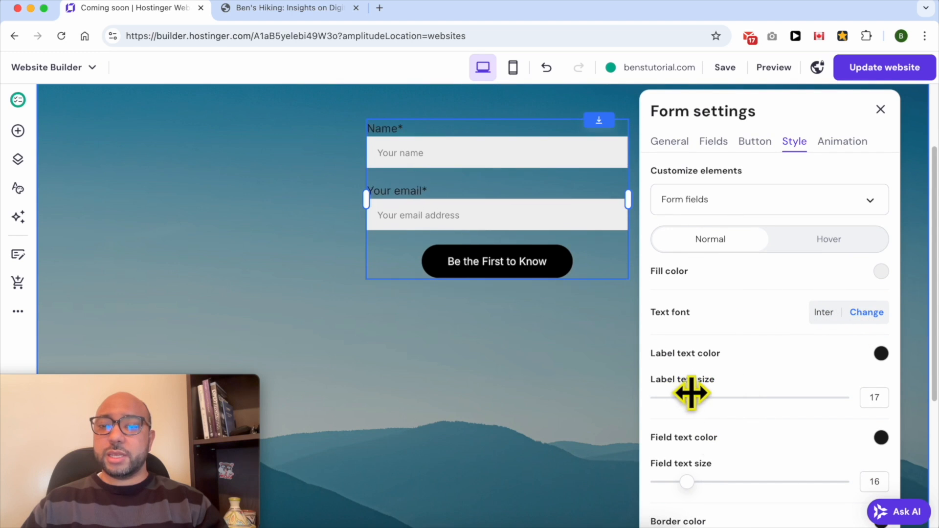
pyautogui.moveTo(686, 481)
pyautogui.mouseDown()
pyautogui.moveTo(709, 474)
pyautogui.moveTo(685, 474)
pyautogui.mouseUp()
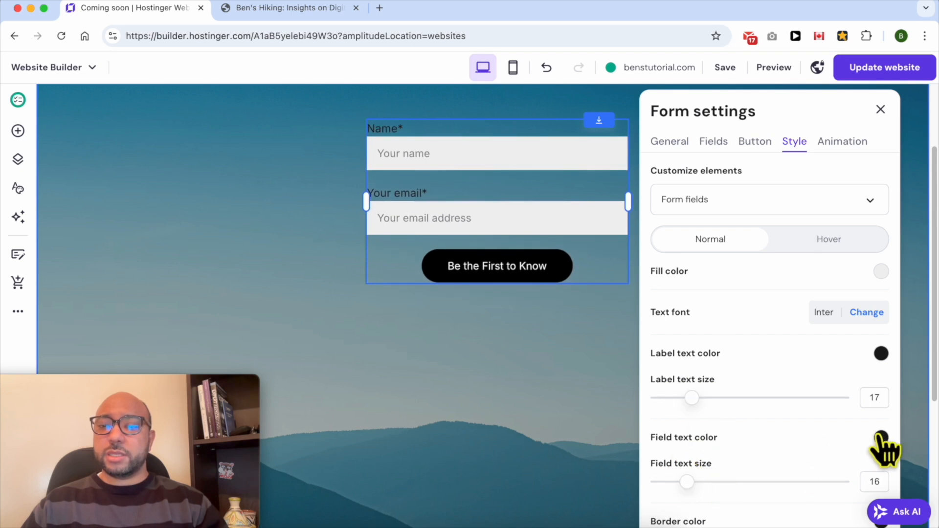
# - Change the form's field text color to grey and review the remaining field style options
pyautogui.click(881, 437)
pyautogui.moveTo(810, 338); pyautogui.dragTo(845, 323)
pyautogui.moveTo(827, 389); pyautogui.dragTo(734, 361)
pyautogui.click(741, 360)
pyautogui.scroll(-3, 753, 367)
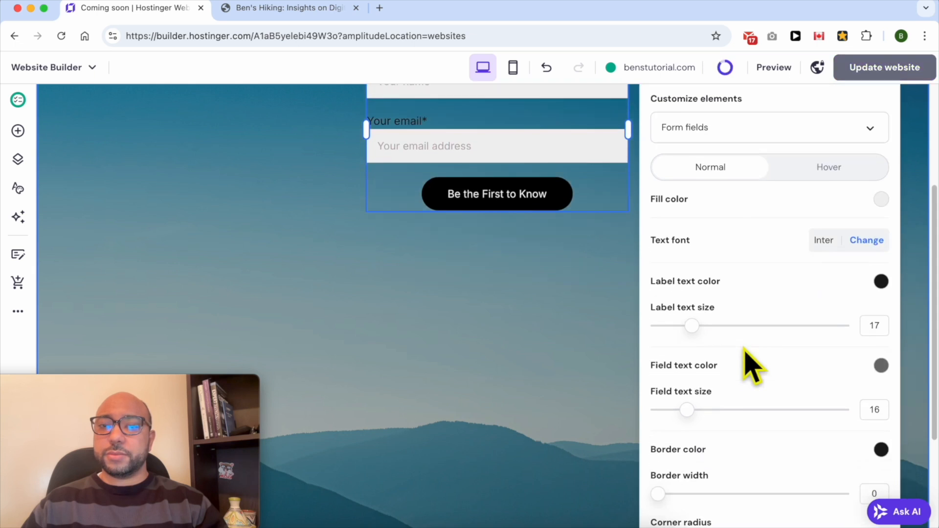
pyautogui.scroll(-5, 753, 369)
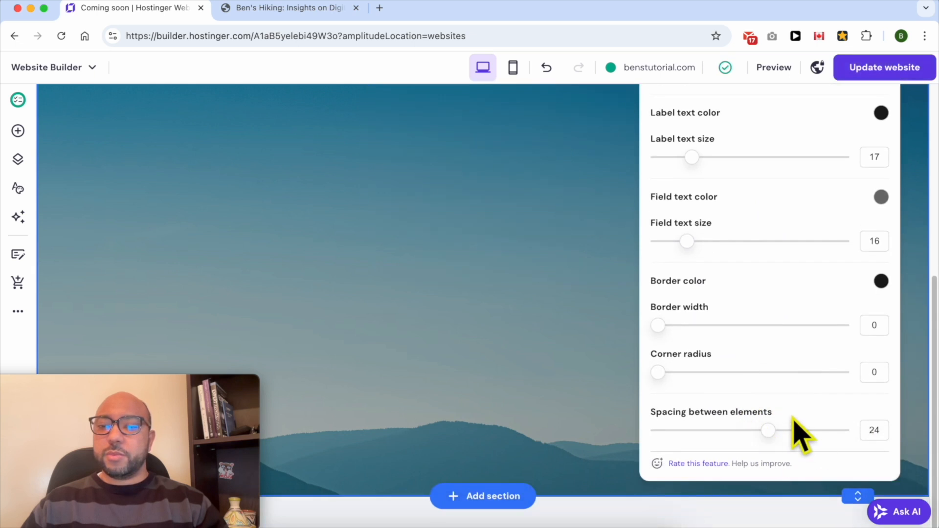
# - Try the Scale and Fade animations on the form, return it to Slide and close the form settings
pyautogui.scroll(8, 771, 425)
pyautogui.click(847, 313)
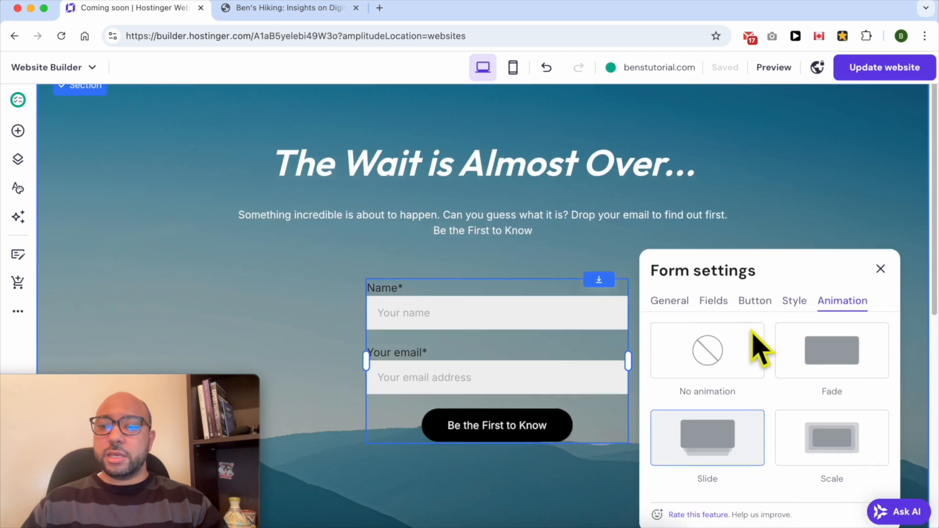
pyautogui.click(831, 423)
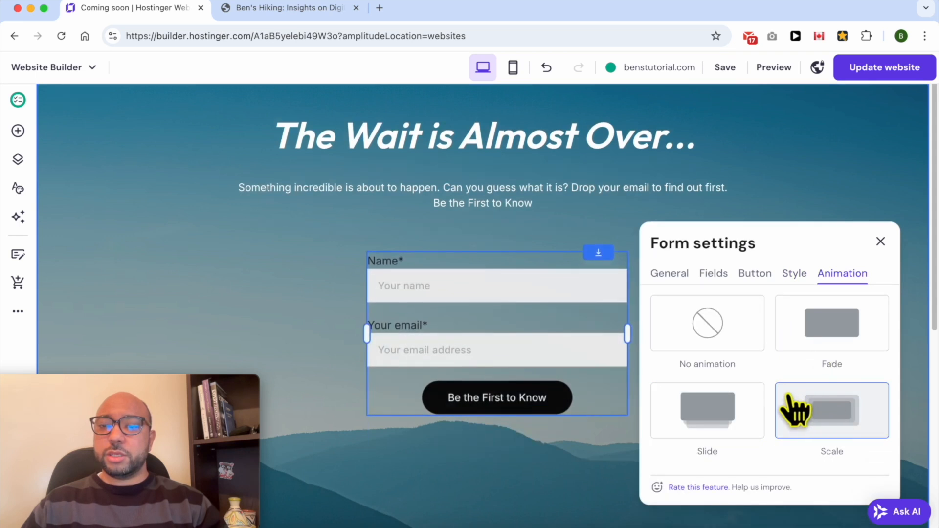
pyautogui.click(847, 343)
pyautogui.click(734, 416)
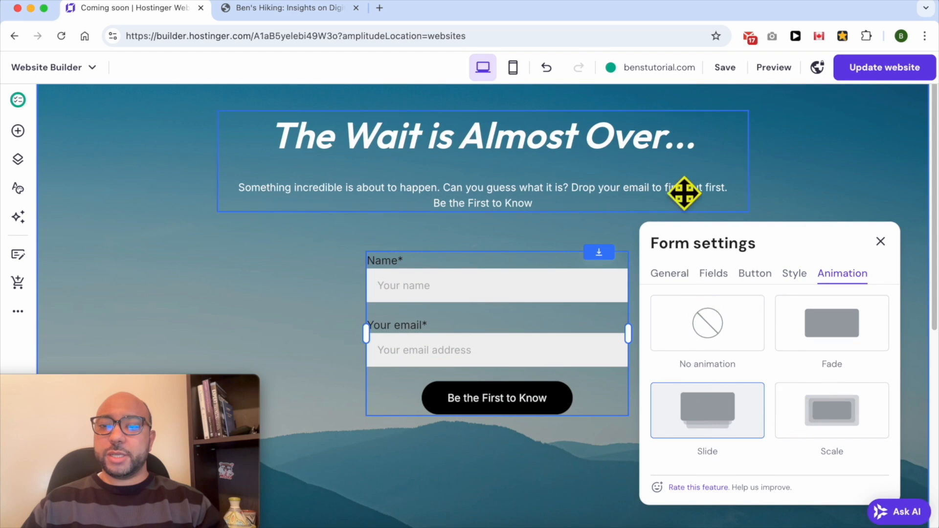
pyautogui.click(834, 199)
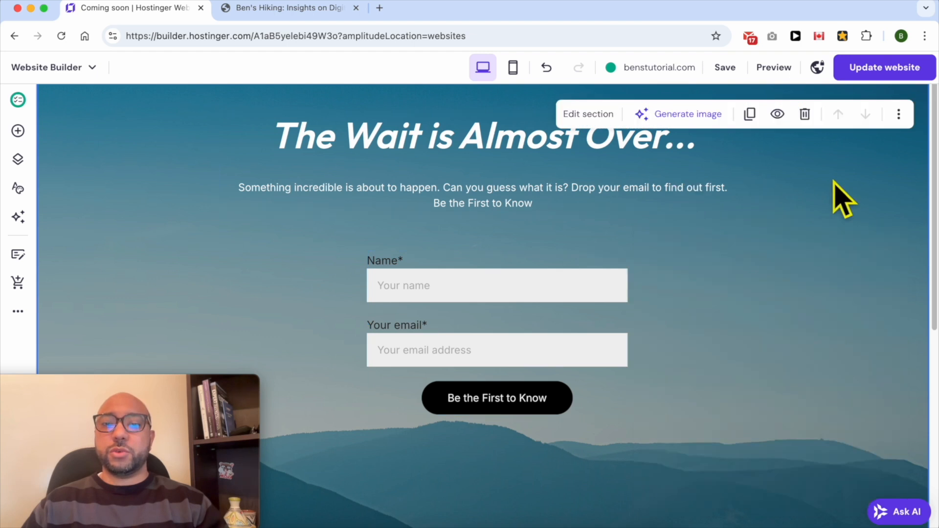
# - Move the form up so it sits directly below the "Be the First to Know" text line
pyautogui.moveTo(494, 259); pyautogui.dragTo(489, 244)
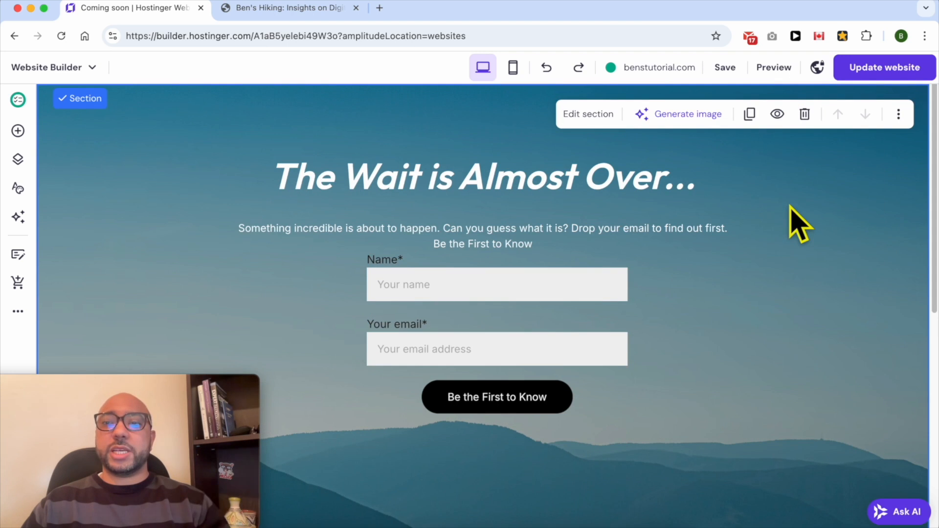
pyautogui.scroll(-5, 824, 215)
pyautogui.scroll(5, 827, 293)
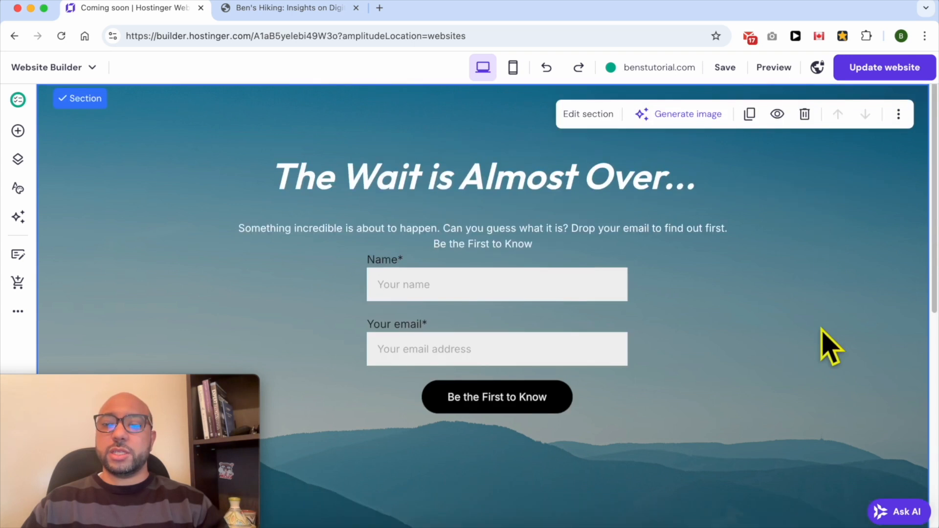
# - Shorten the section's height so it ends a little below the form's button
pyautogui.scroll(-5, 831, 342)
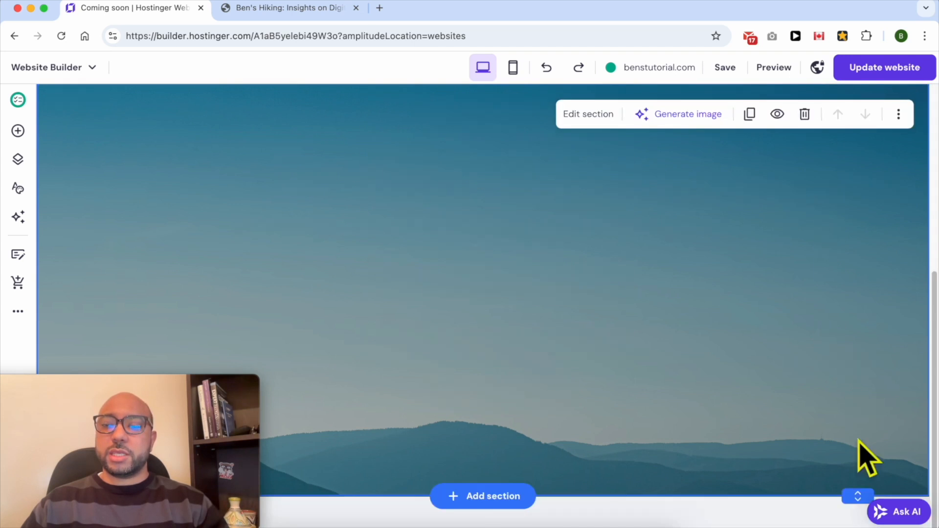
pyautogui.moveTo(859, 492); pyautogui.dragTo(881, 135)
pyautogui.moveTo(848, 509); pyautogui.dragTo(851, 477)
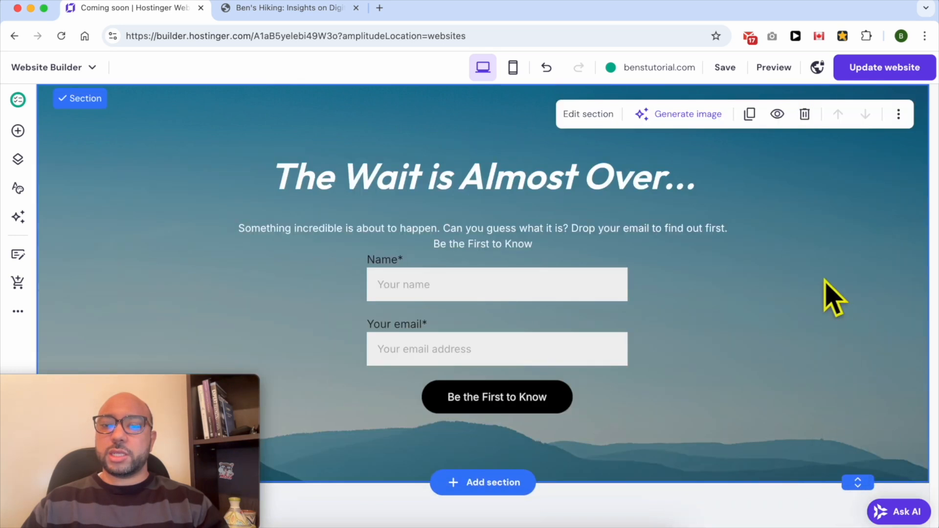
# - Publish the website changes and view the sign-up form on the live benstutorial.com page
pyautogui.click(875, 71)
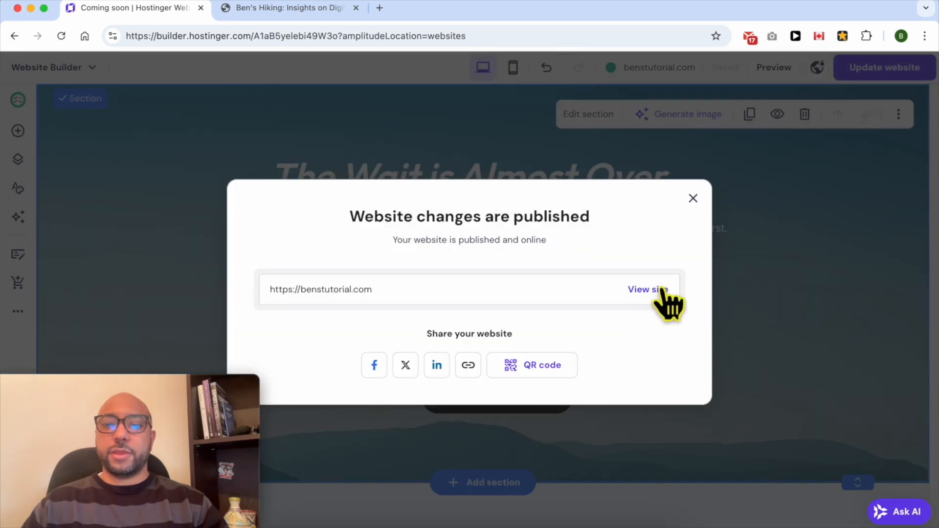
pyautogui.click(655, 290)
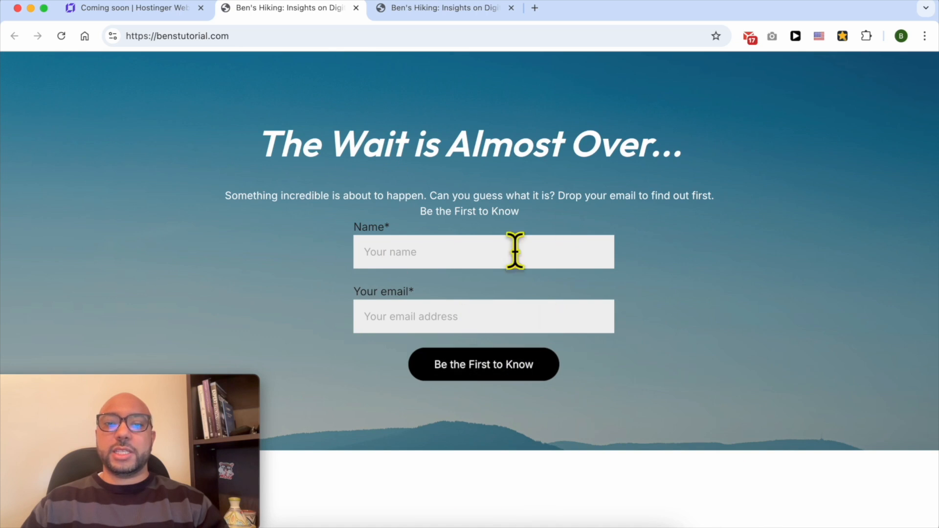
pyautogui.click(465, 248)
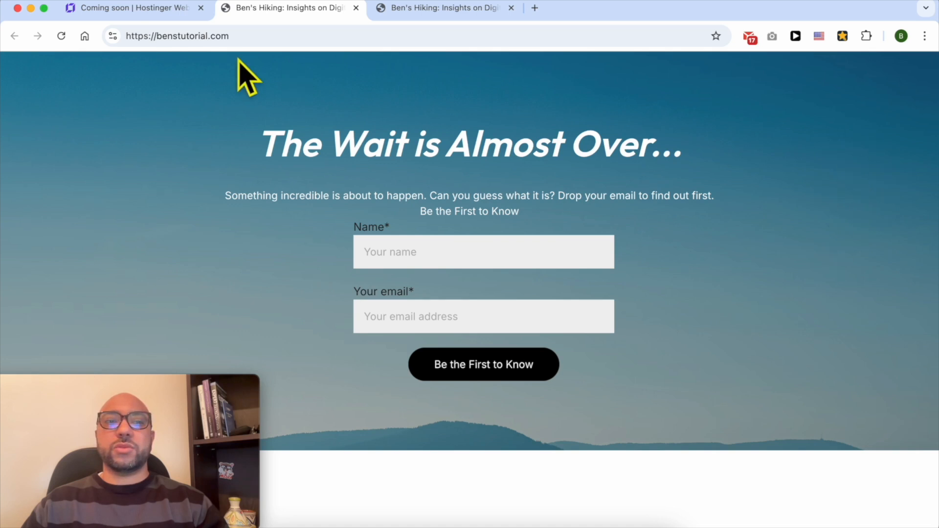
# - Back in the builder, try the section's color and video backgrounds, return to image and open the media library to replace it
pyautogui.click(129, 10)
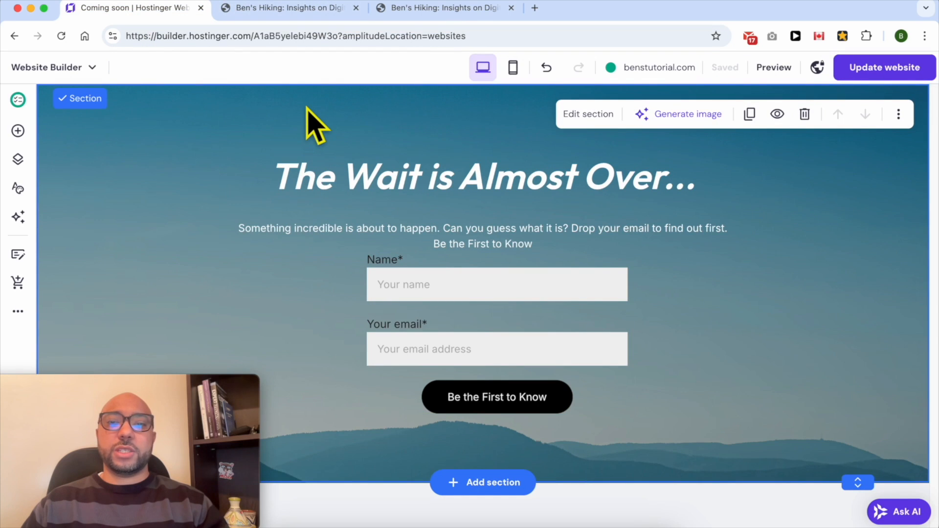
pyautogui.click(606, 121)
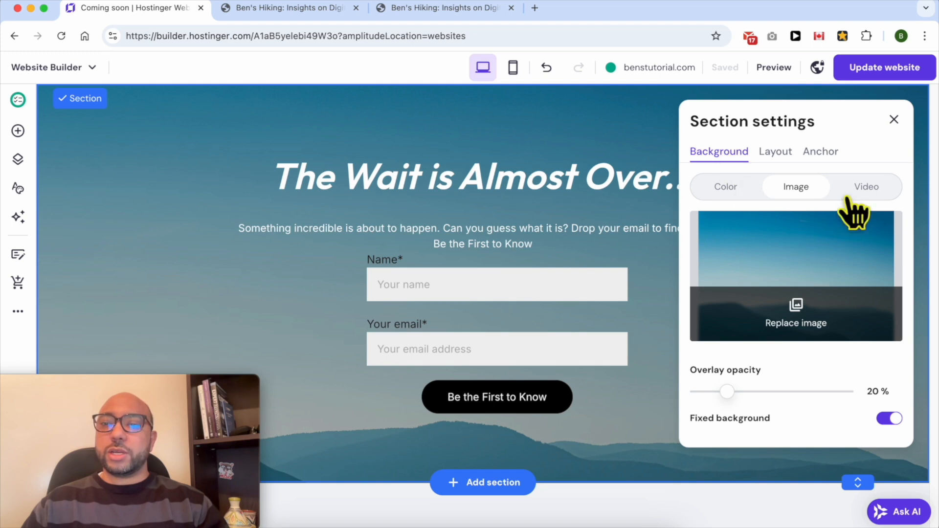
pyautogui.click(727, 187)
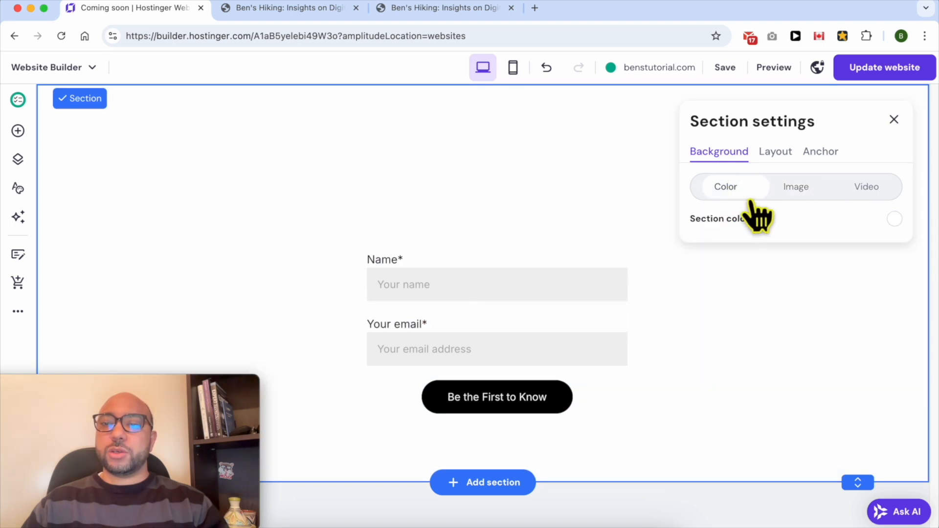
pyautogui.click(785, 191)
pyautogui.click(844, 191)
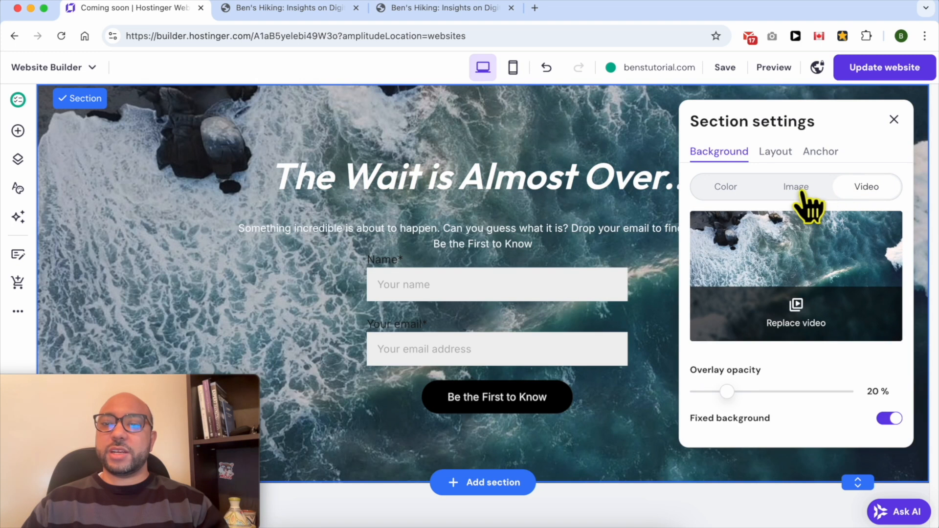
pyautogui.click(800, 194)
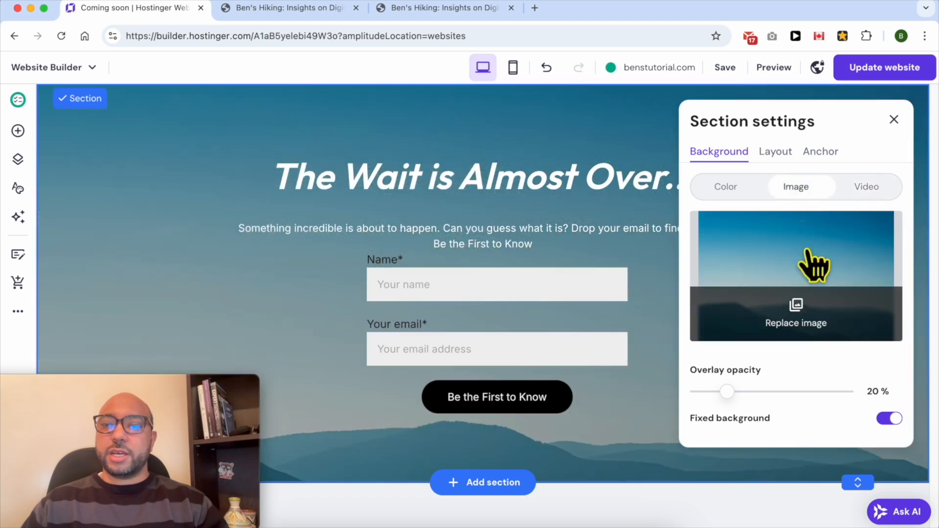
pyautogui.click(797, 308)
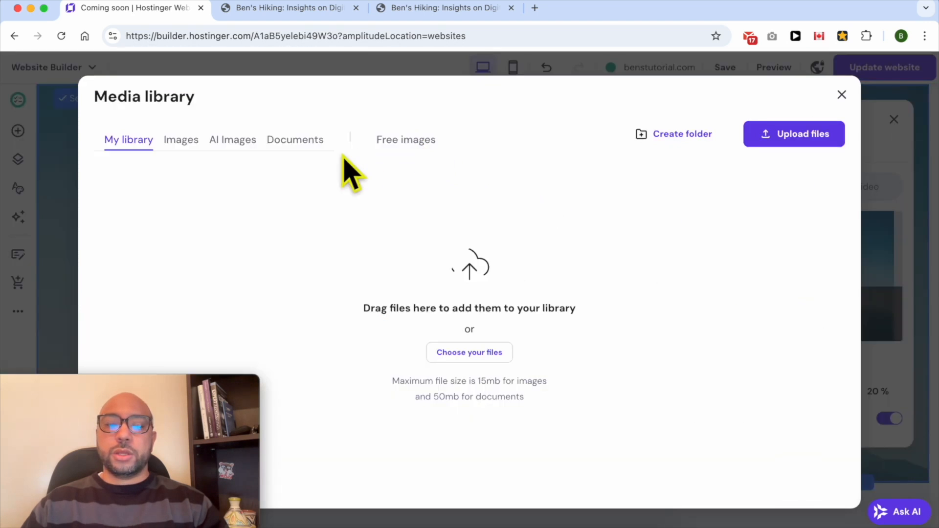
pyautogui.click(768, 139)
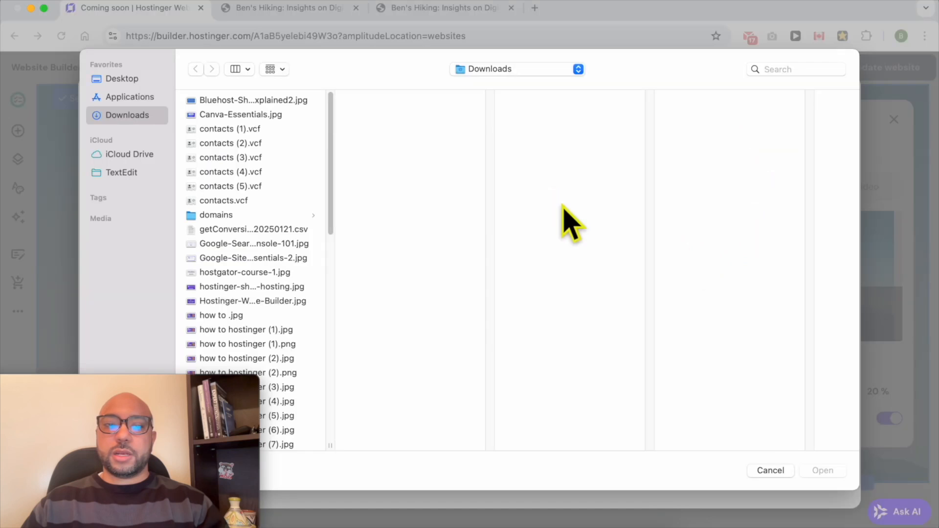
pyautogui.press('Down')
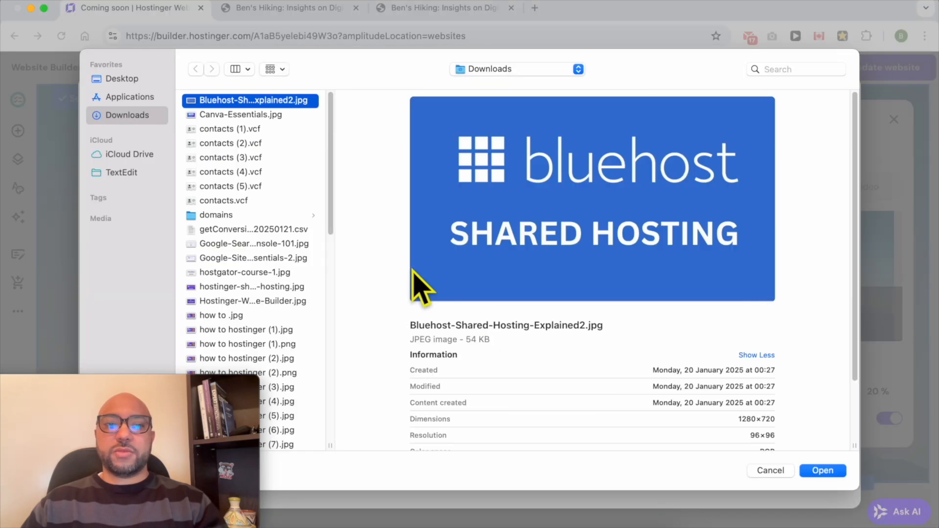
pyautogui.click(768, 471)
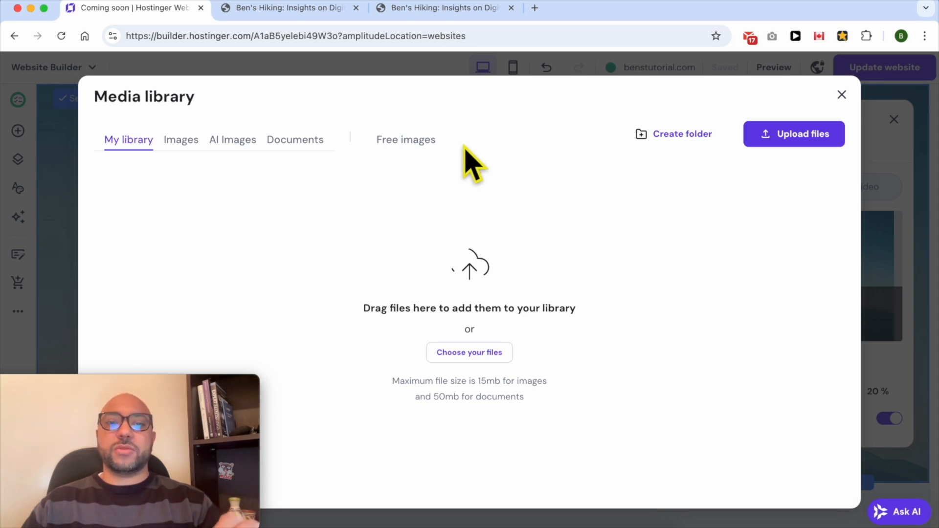
# - Replace the section's background with the pink cloudy picture from the free images and close the section settings
pyautogui.click(427, 143)
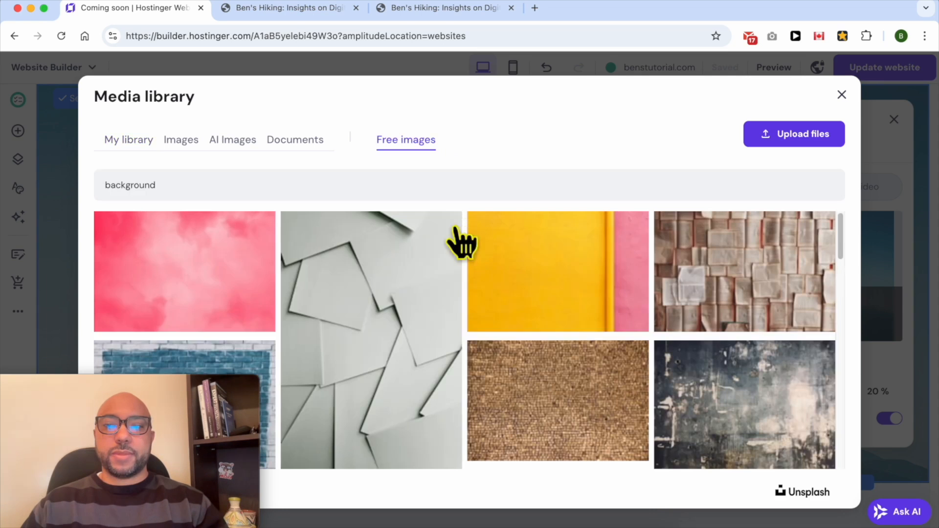
pyautogui.click(220, 276)
pyautogui.click(814, 492)
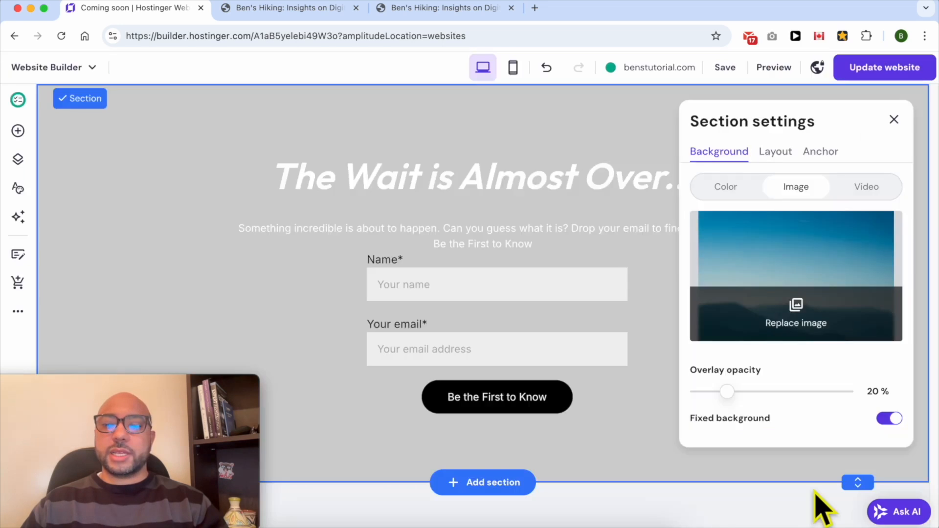
pyautogui.click(612, 134)
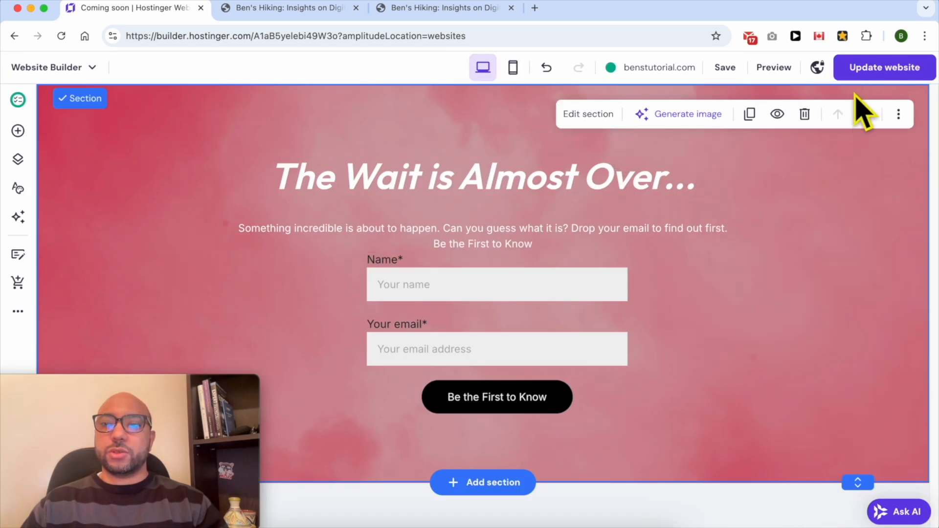
# - Publish the page with its new background image and open the live site
pyautogui.click(880, 71)
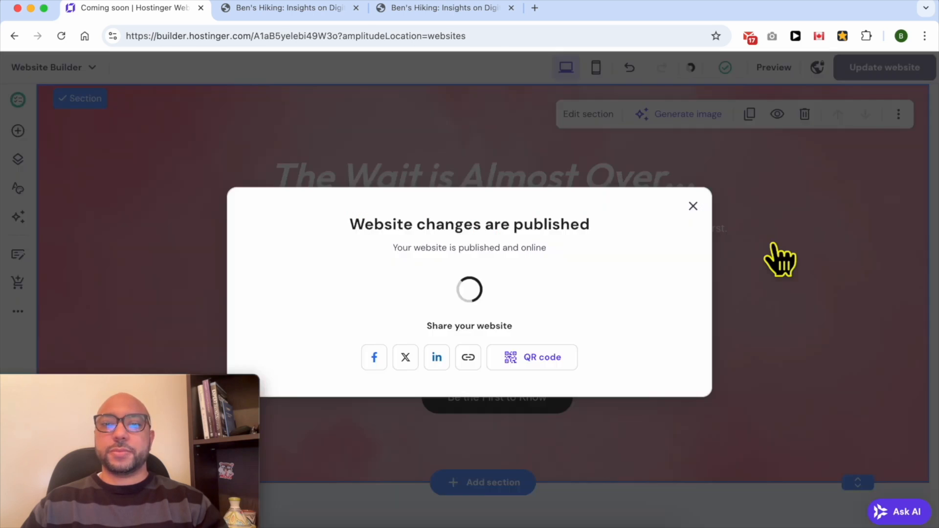
pyautogui.click(648, 290)
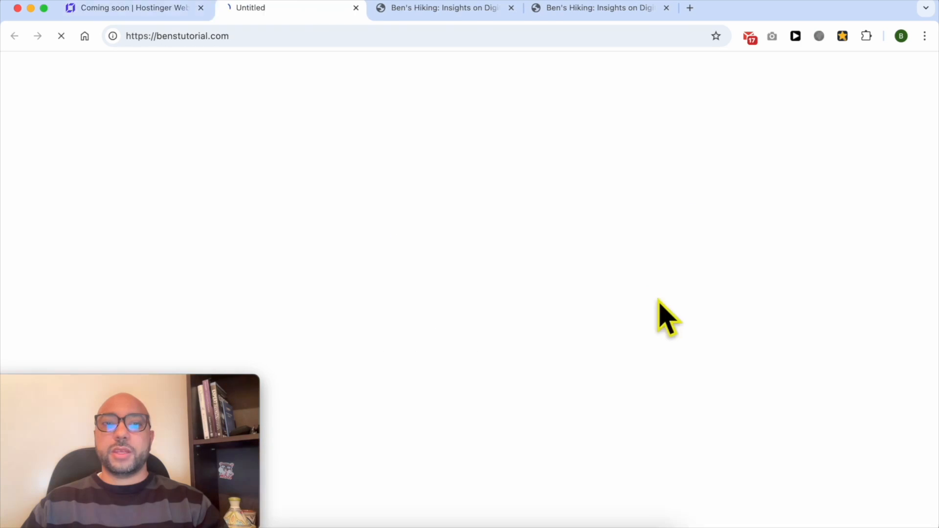